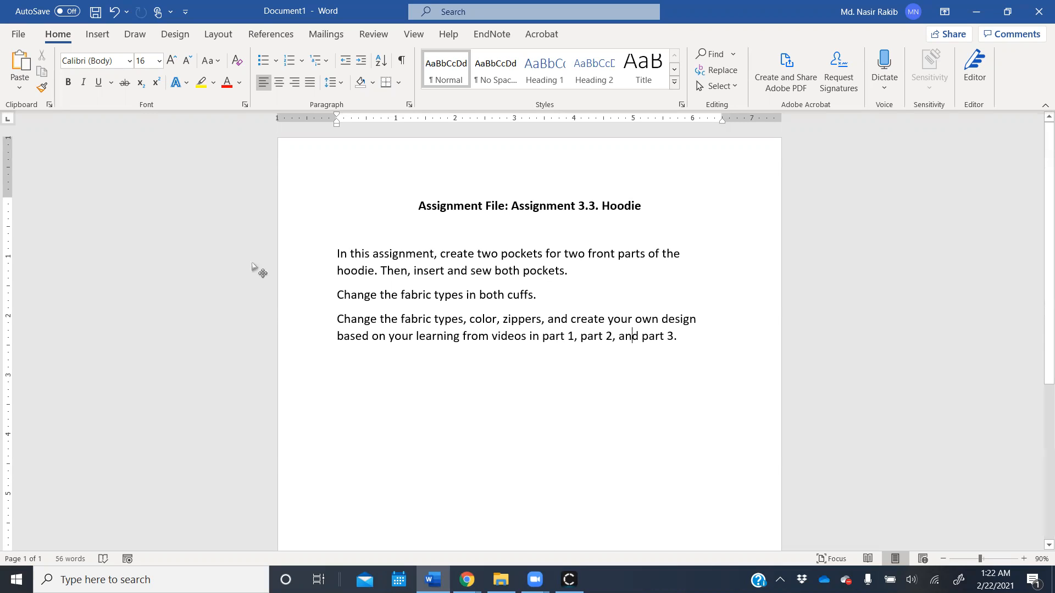
Switch to the Assignment 3.3. Hoodie project in CLO and check the length of the slanted pocket opening on the front panel.
key("alt+Tab")
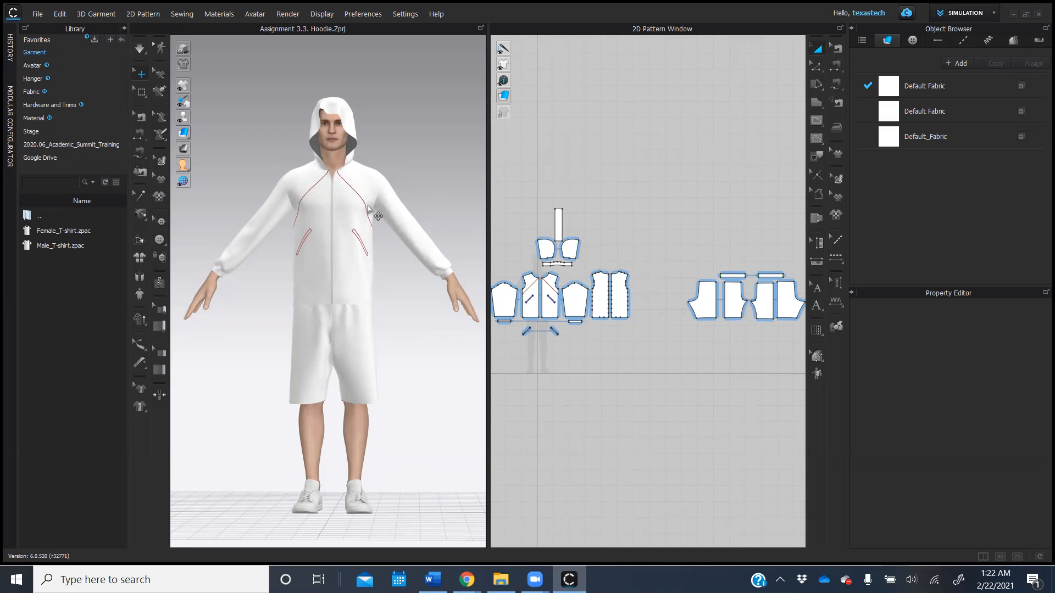
scroll(641, 356, "up", 5)
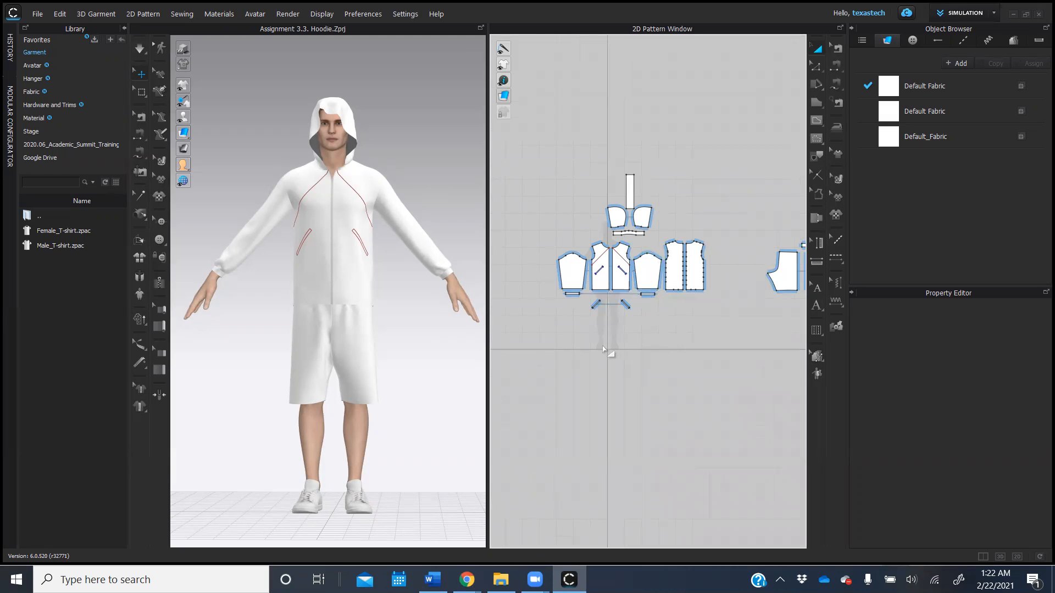
scroll(615, 349, "down", 3)
scroll(648, 348, "up", 3)
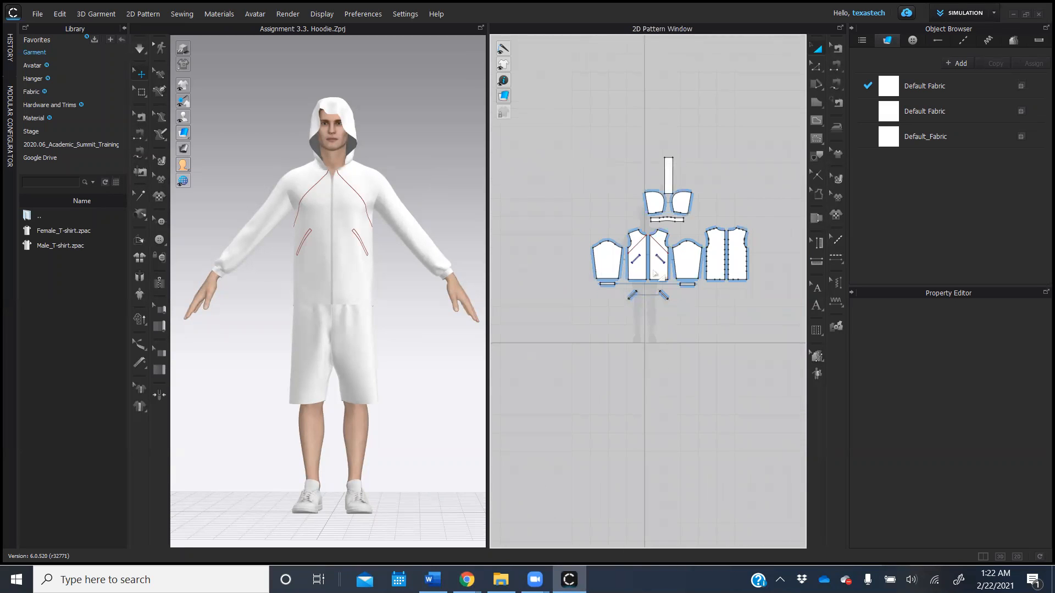
scroll(682, 336, "up", 4)
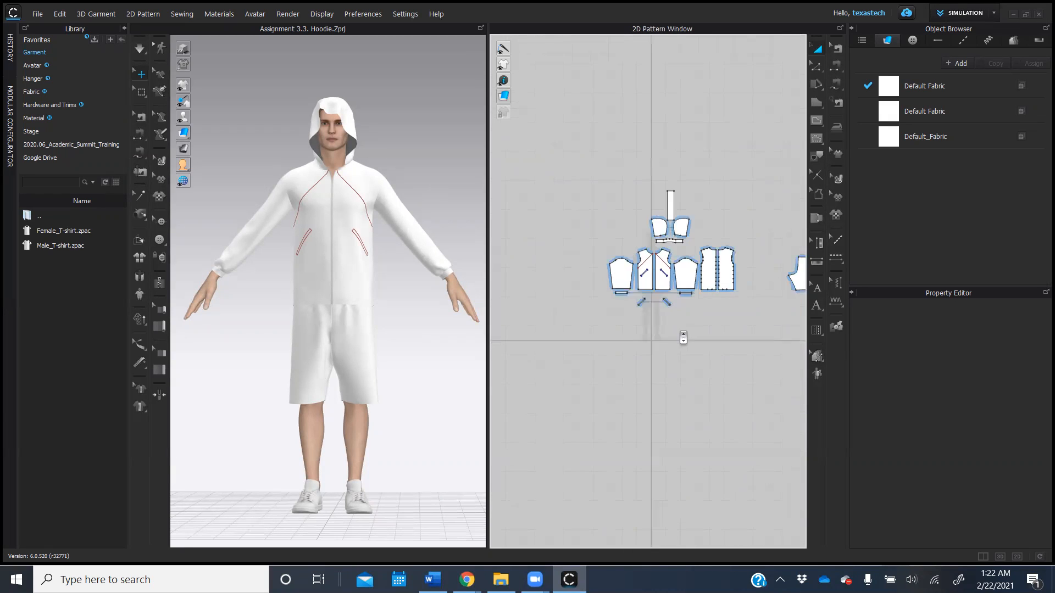
scroll(683, 337, "down", 1)
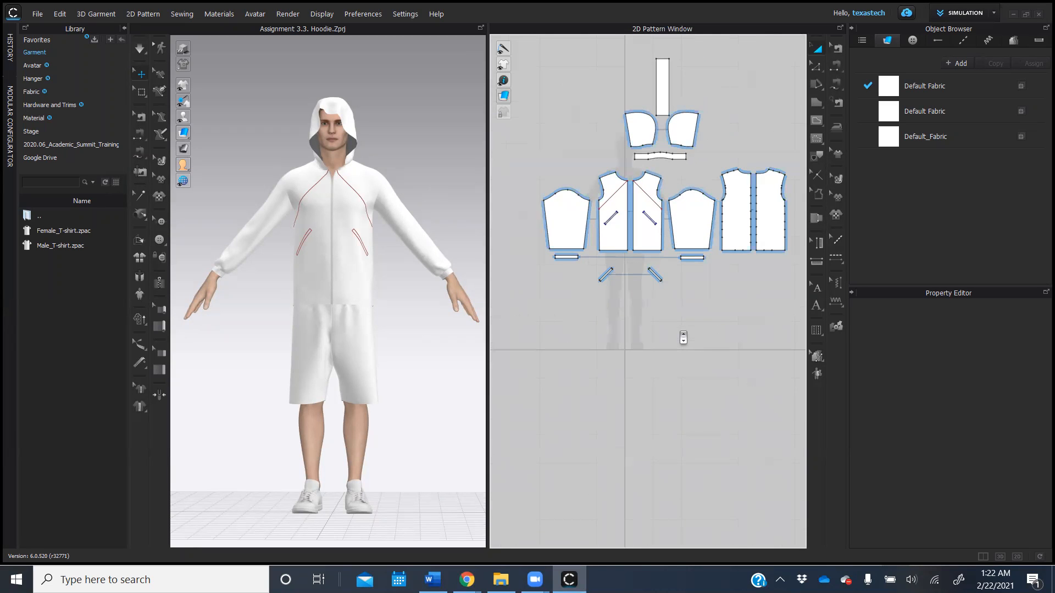
scroll(683, 337, "down", 2)
scroll(682, 336, "up", 4)
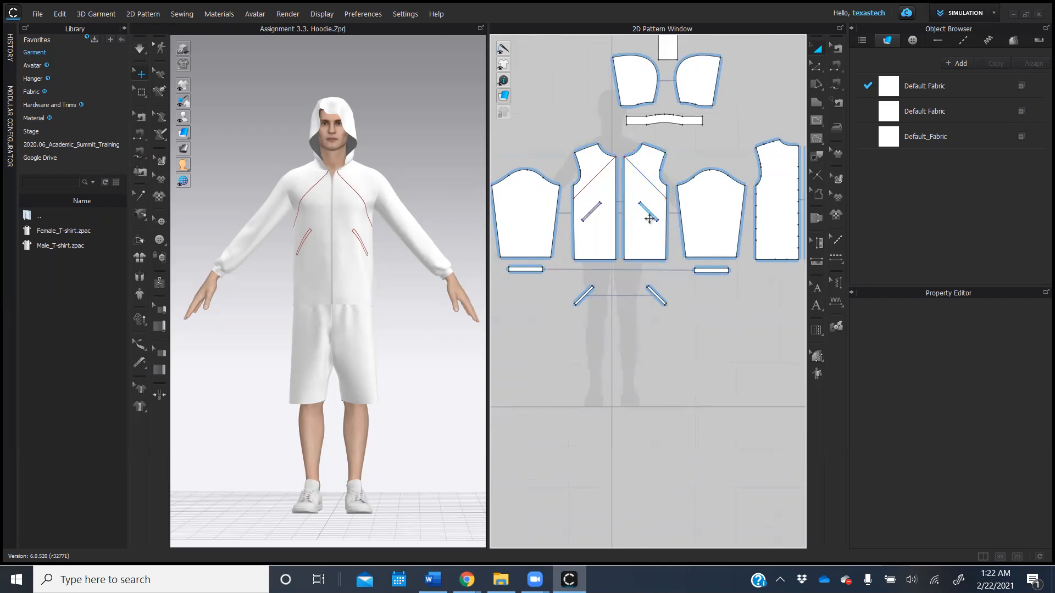
scroll(655, 300, "up", 3)
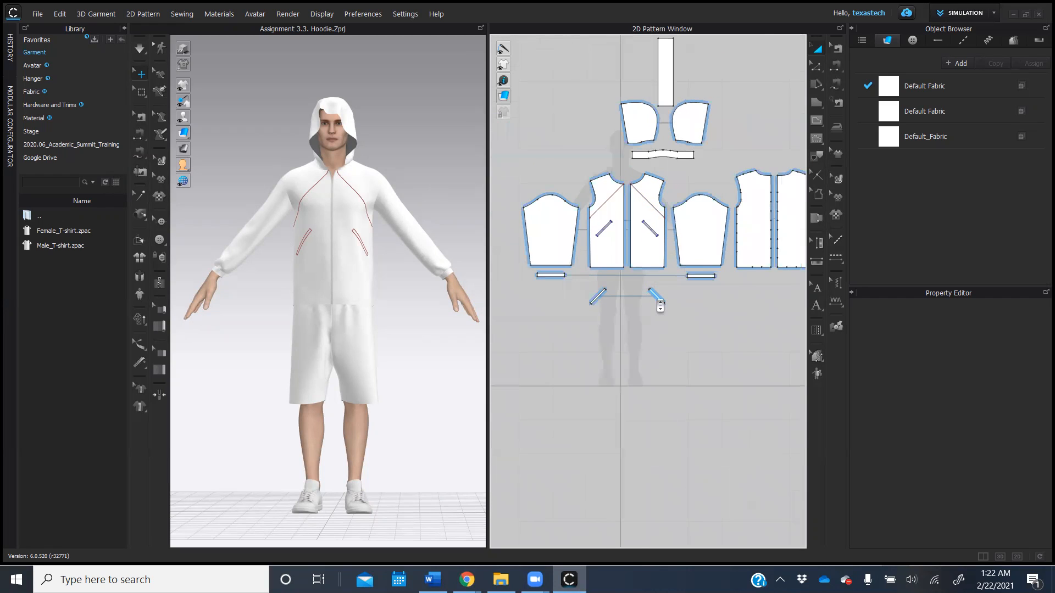
scroll(661, 306, "up", 2)
scroll(660, 305, "up", 2)
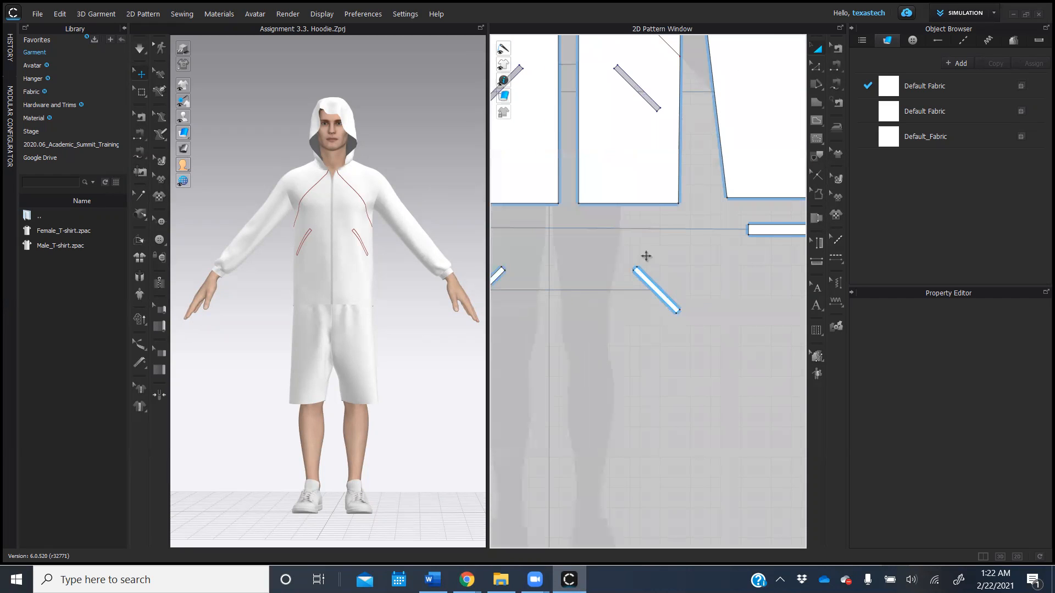
middle_click_drag(684, 287, 696, 347)
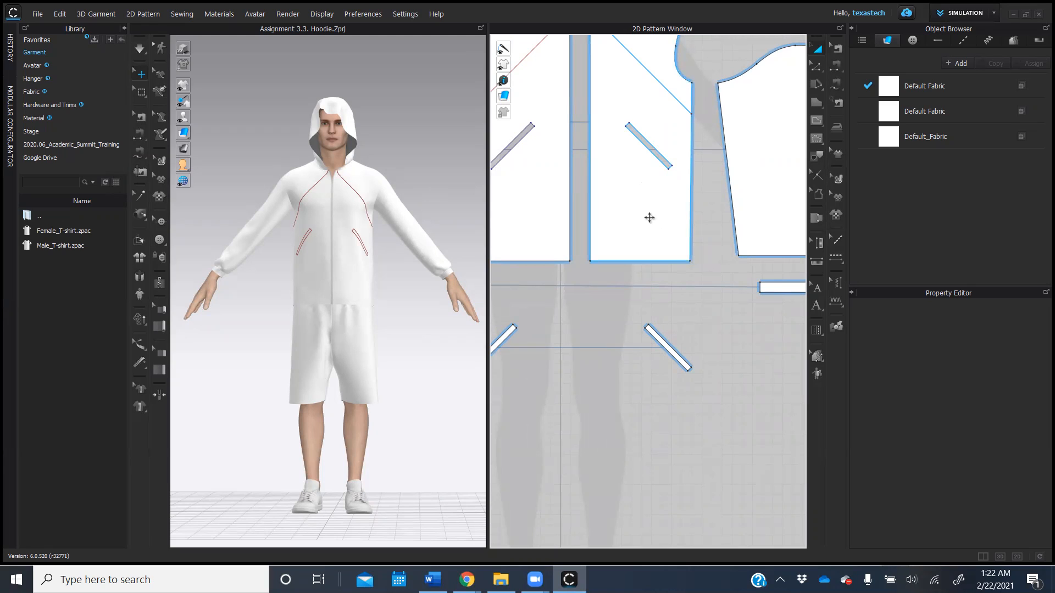
left_click(817, 69)
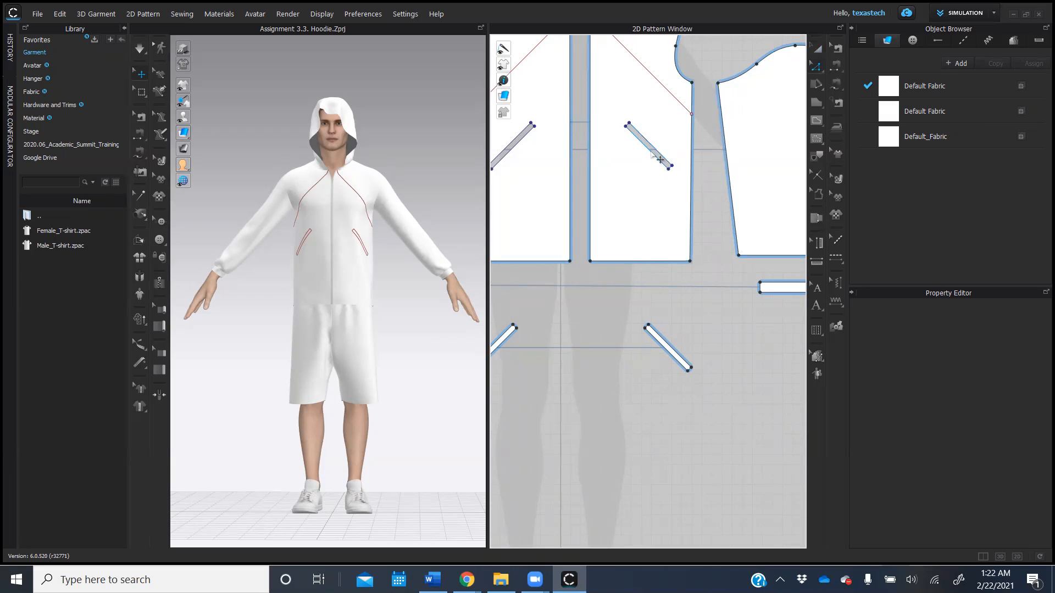
left_click(656, 149)
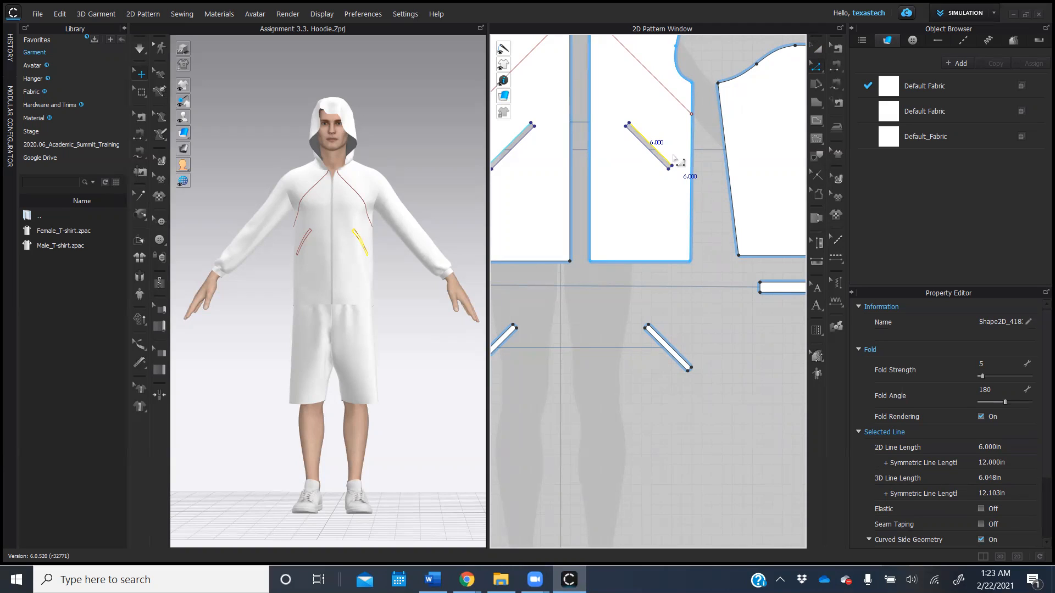
Draw a 6 in by 6 in square pocket pattern with the Polygon tool, below the slanted welt piece.
left_click(818, 108)
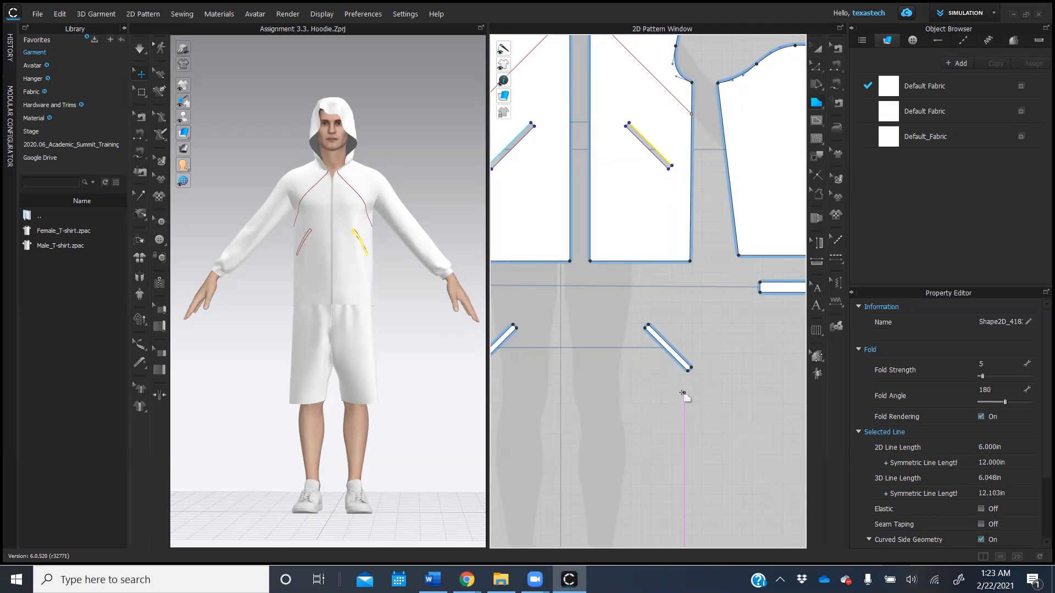
left_click(683, 391)
right_click(653, 392)
type("6")
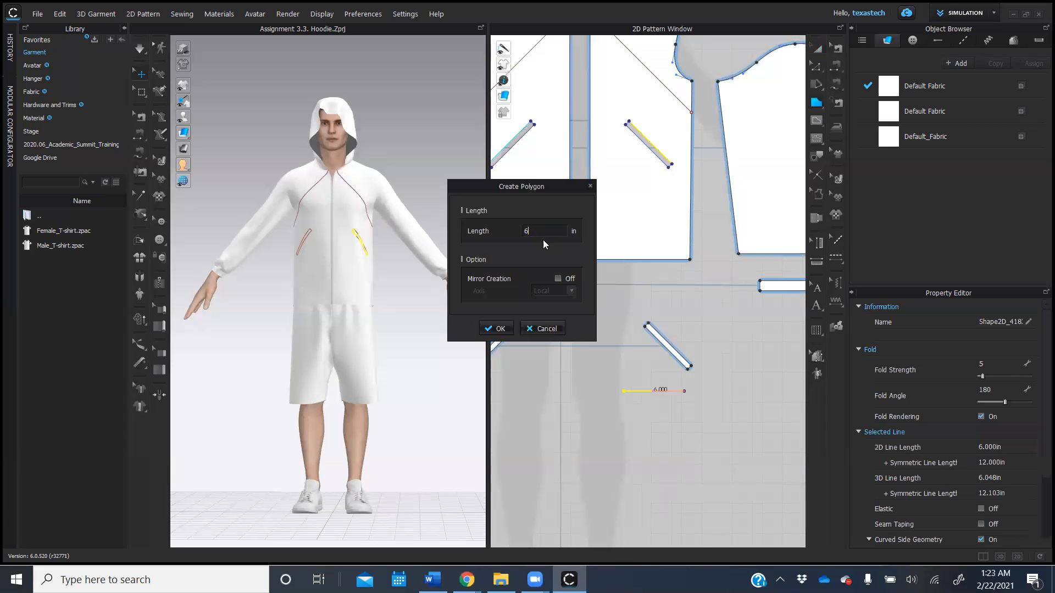
left_click(504, 327)
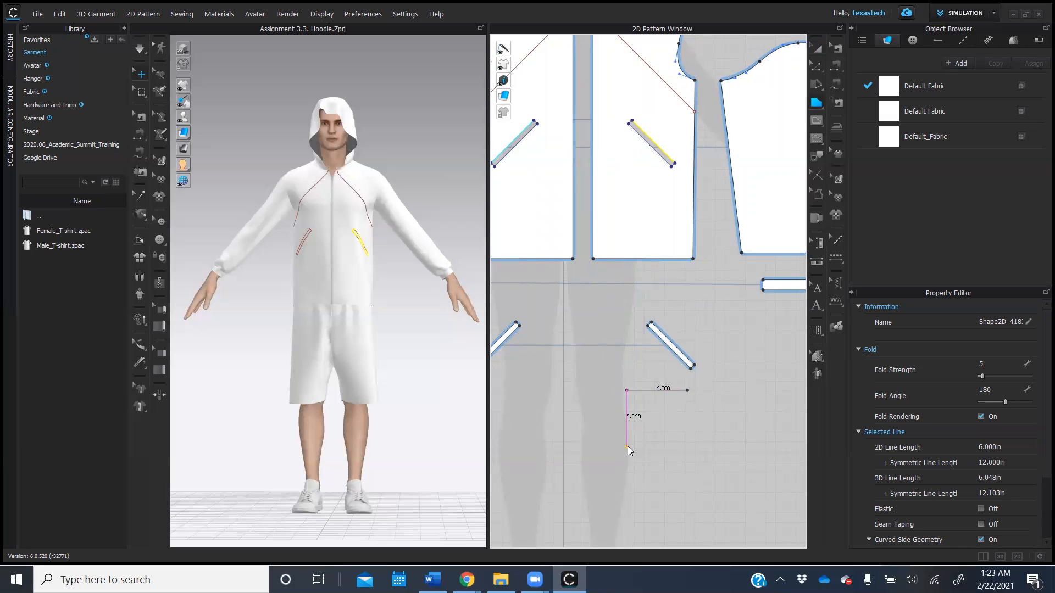
right_click(627, 447)
type("6")
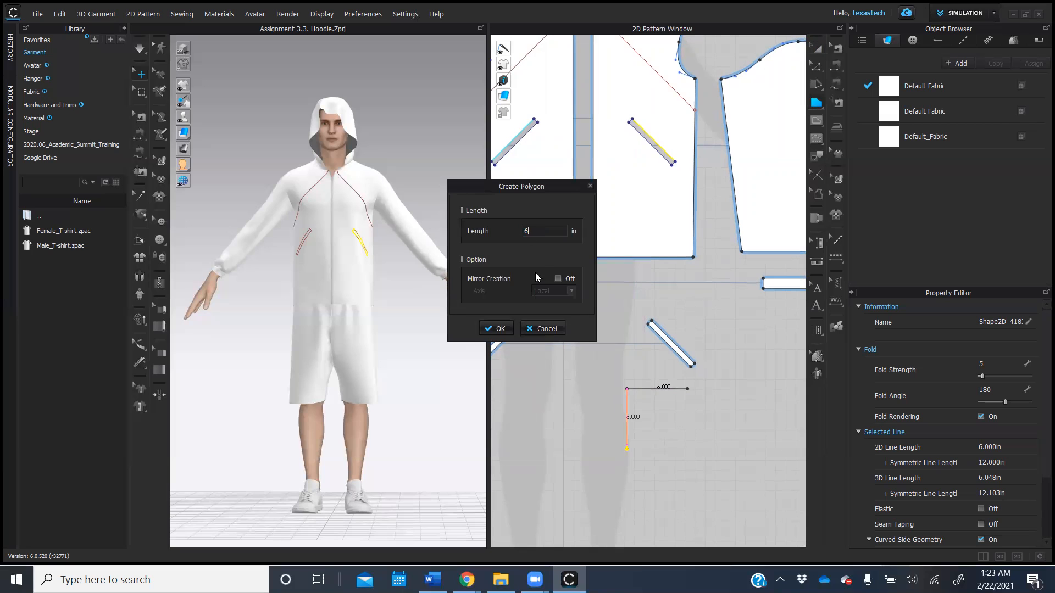
left_click(496, 329)
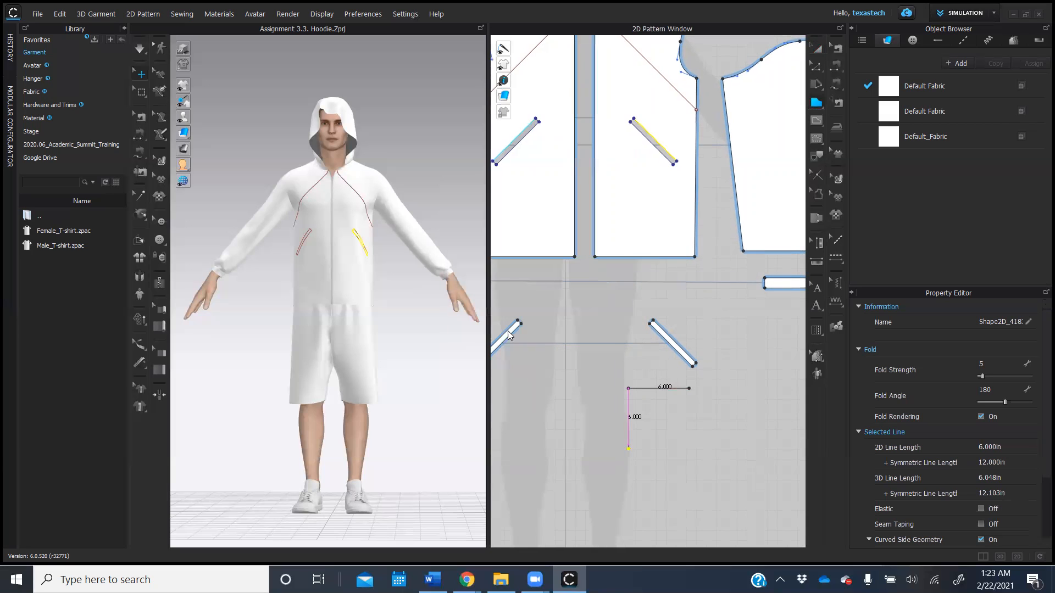
left_click(690, 449)
left_click(690, 388)
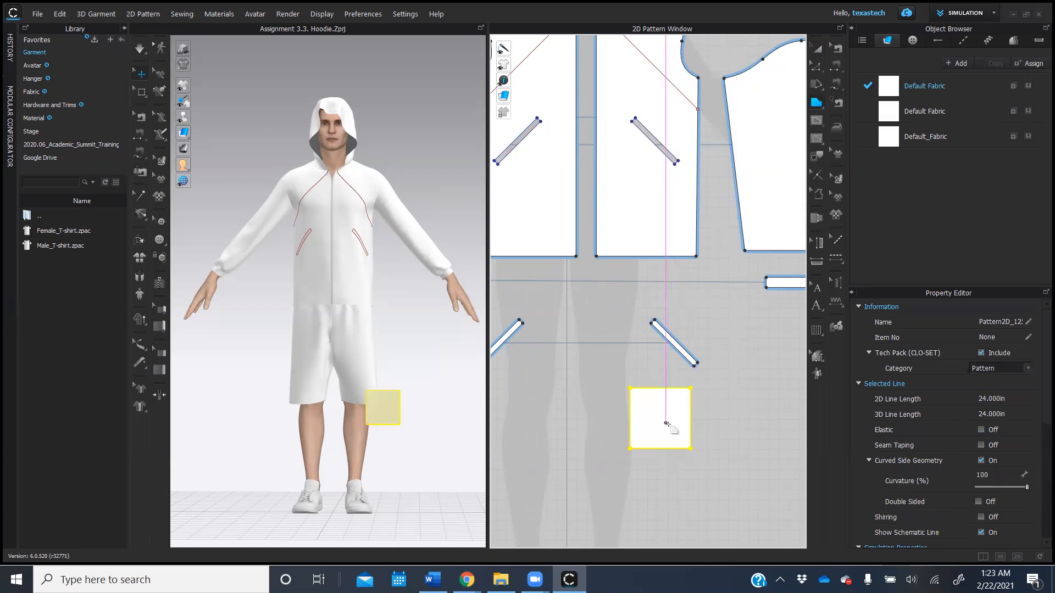
Duplicate the square pocket pattern and place the copy directly beside the original, level with it.
left_click(817, 48)
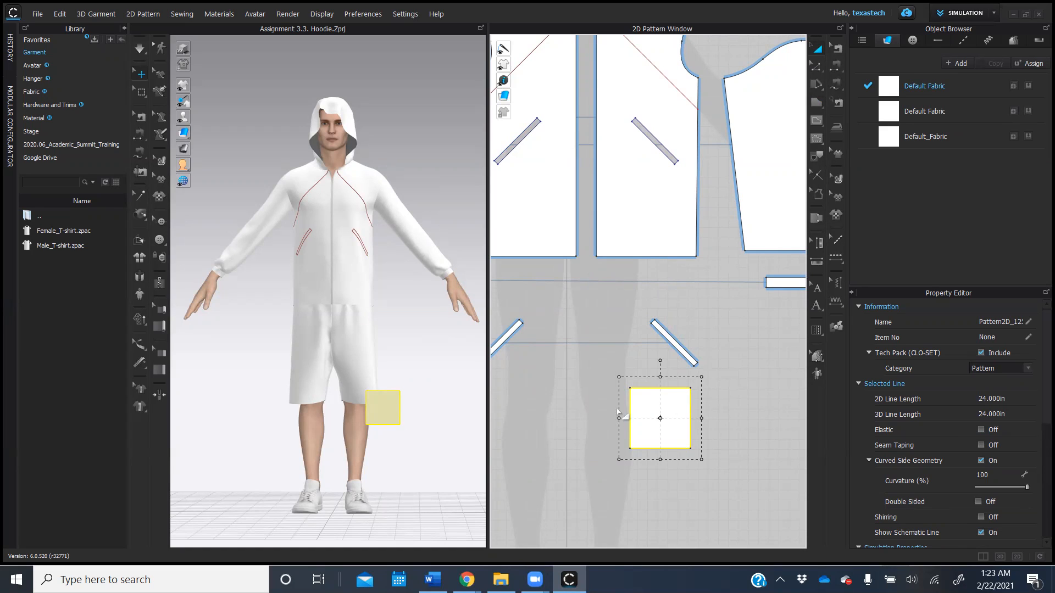
left_click(666, 396)
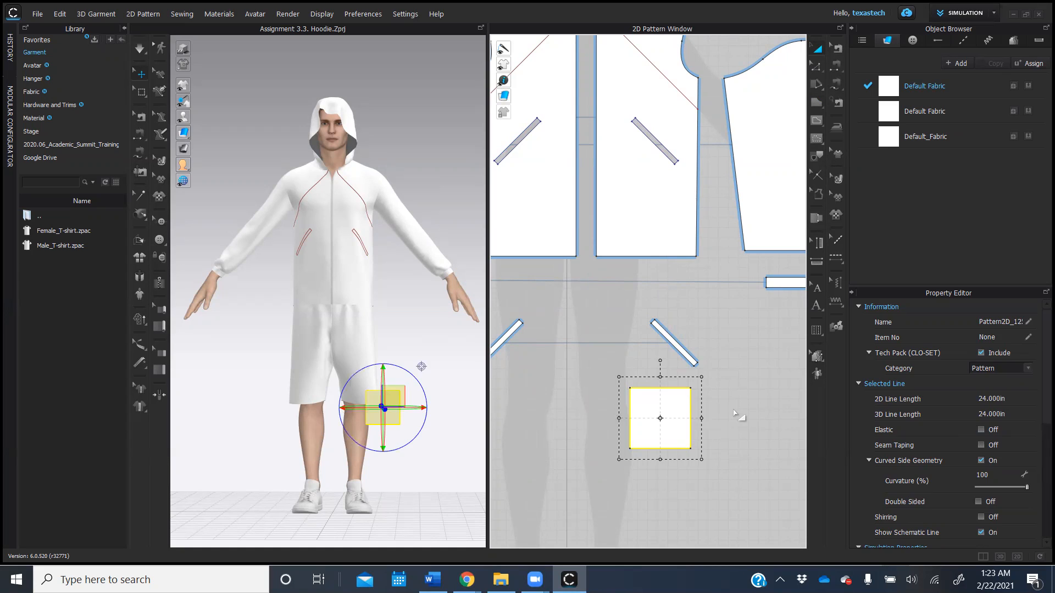
key("ctrl+v")
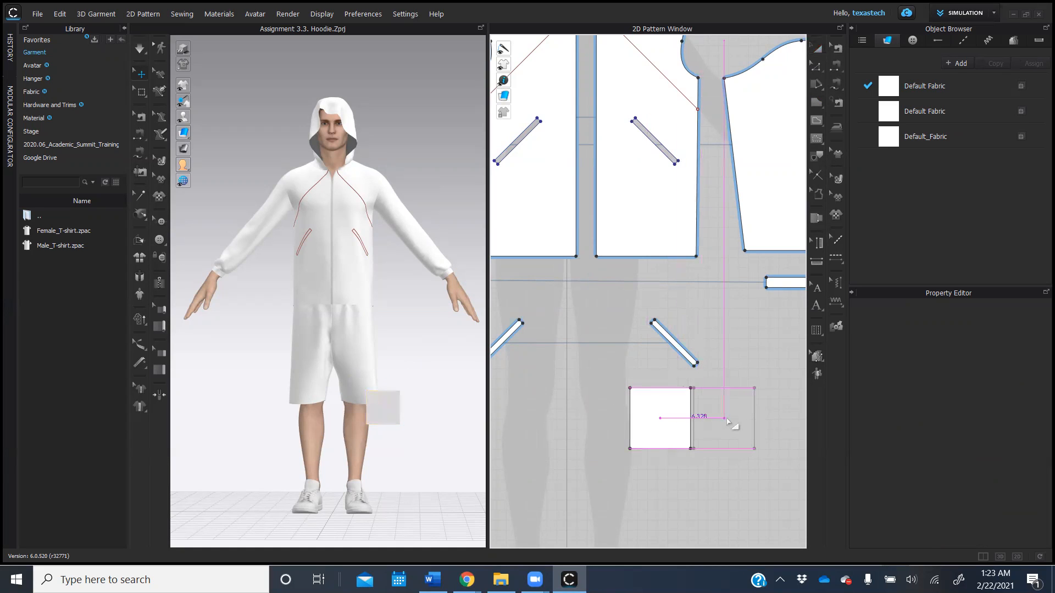
left_click(731, 422)
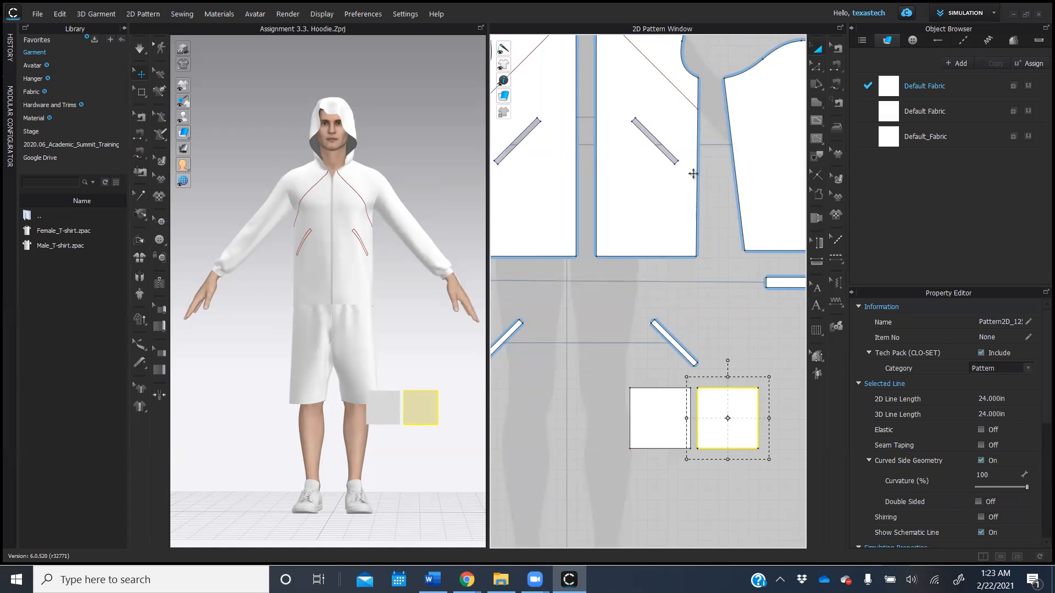
Copy both pocket squares together and place the duplicate pair level with them, beneath the opposite welt piece.
middle_click_drag(657, 272, 735, 203)
scroll(744, 438, "down", 2)
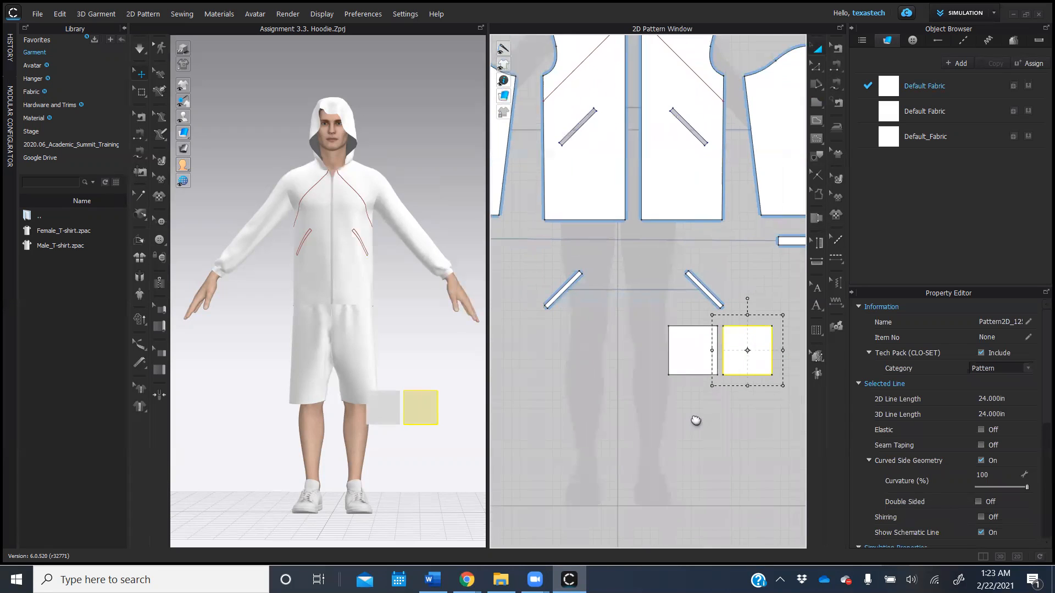
left_click(678, 352)
left_click(742, 349)
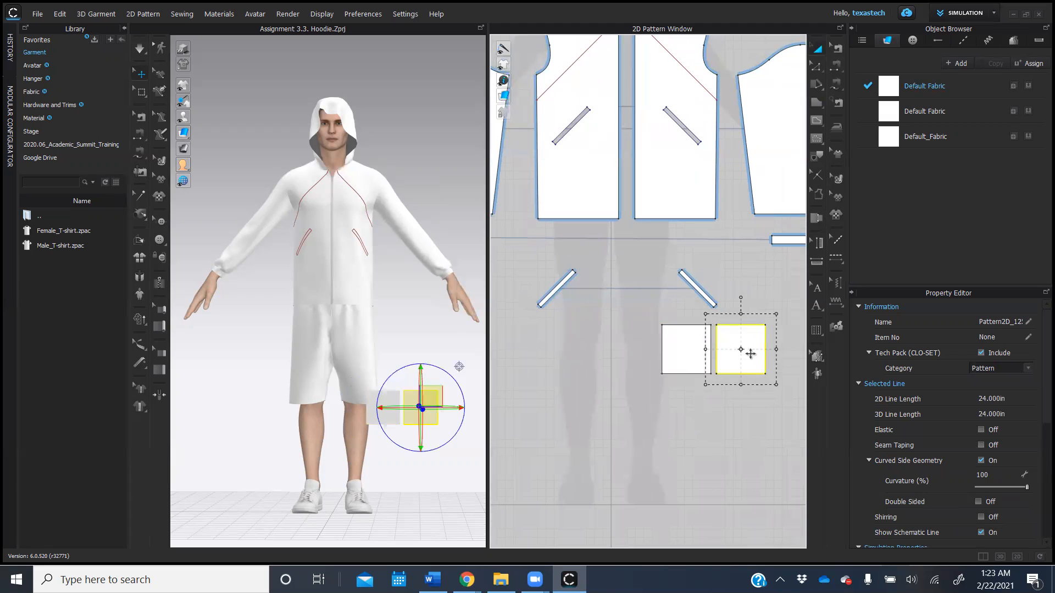
left_click(685, 357, "shift")
right_click(694, 362)
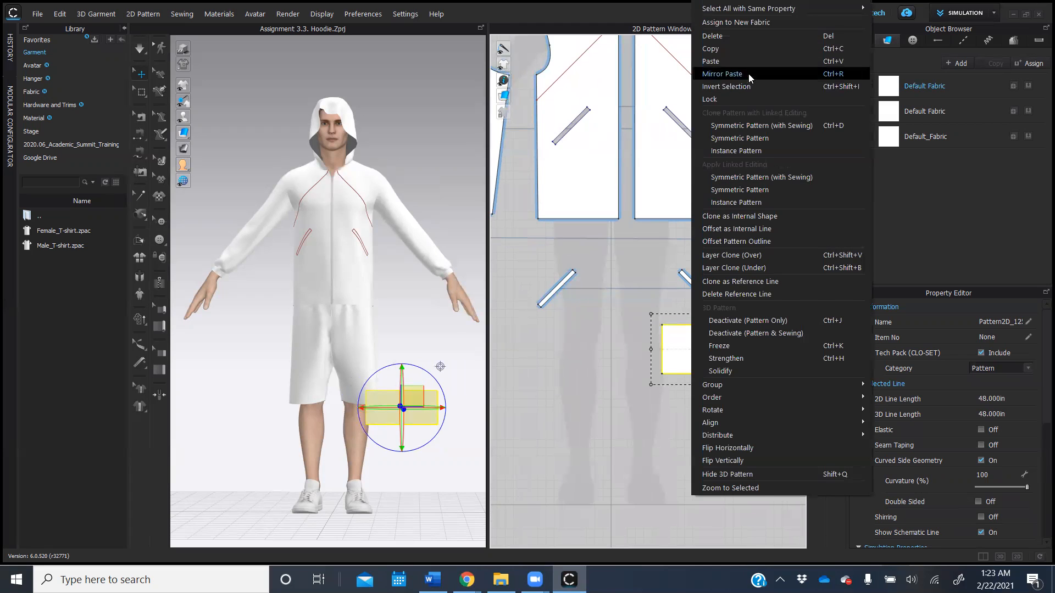
left_click(709, 50)
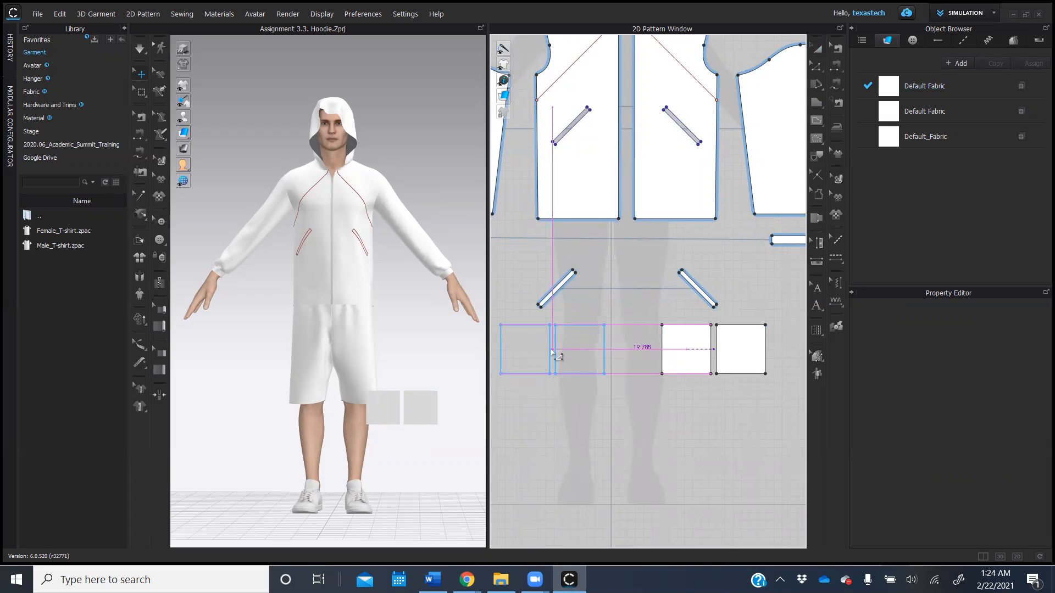
left_click(552, 352)
left_click(622, 426)
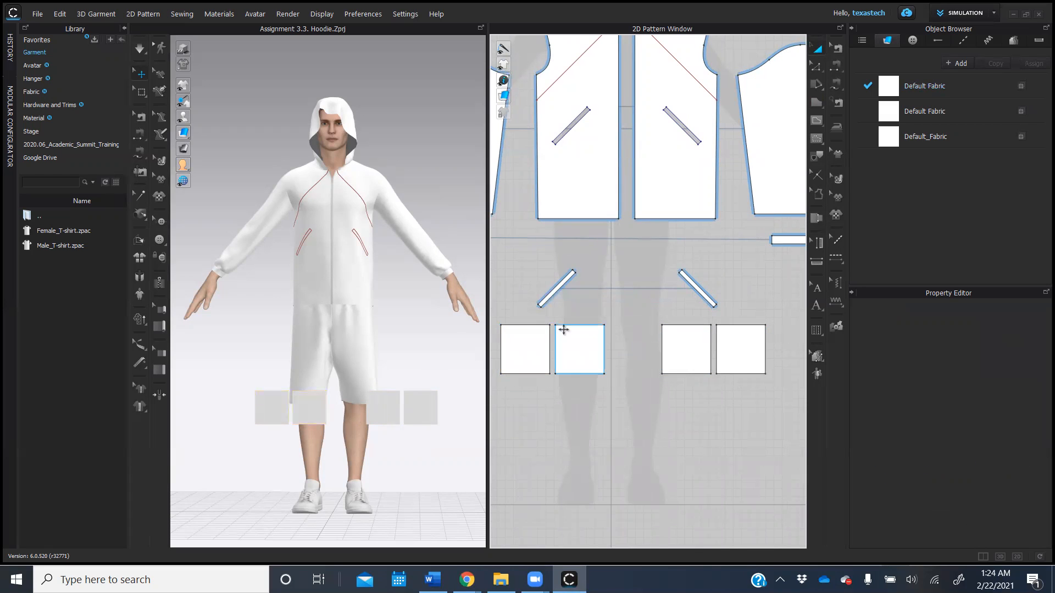
Flip the outer square of the original pocket pair in 3D and stack the inner square in front of it beside the avatar's leg.
scroll(430, 451, "down", 1)
middle_click_drag(430, 452, 443, 431)
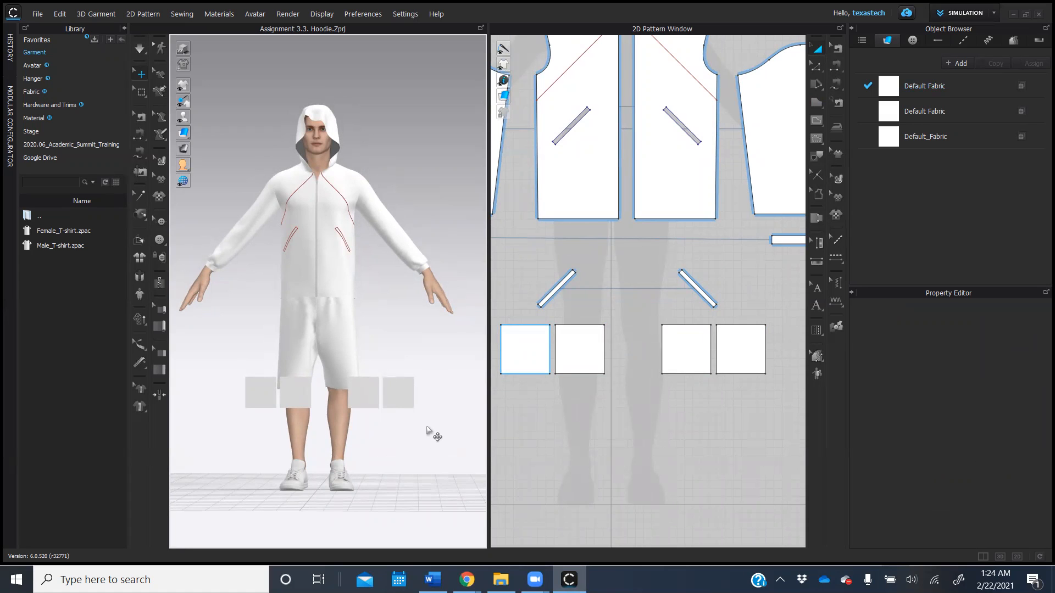
right_click_drag(434, 427, 424, 471)
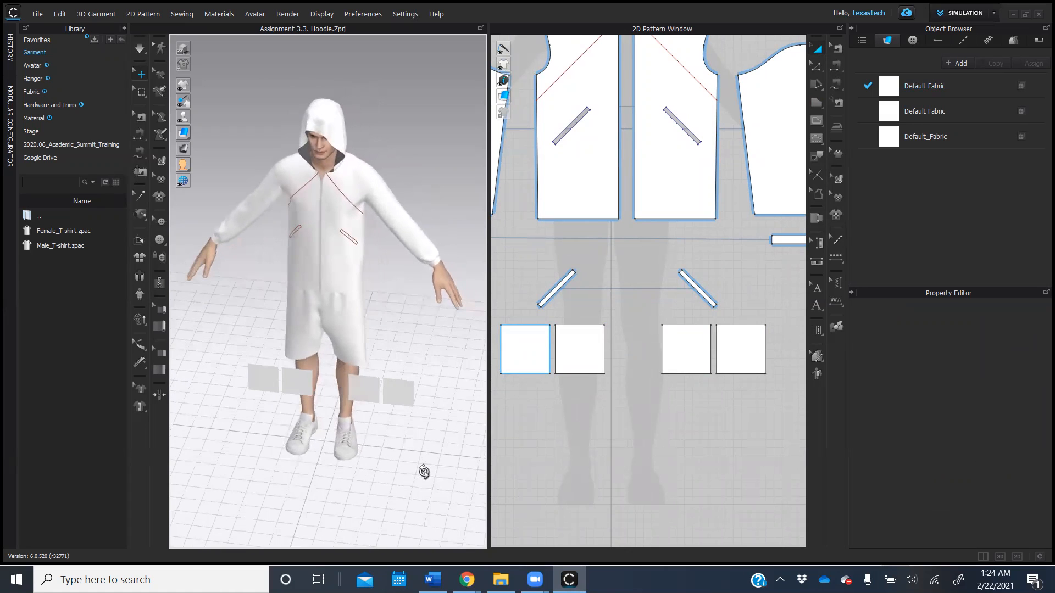
left_click(409, 397)
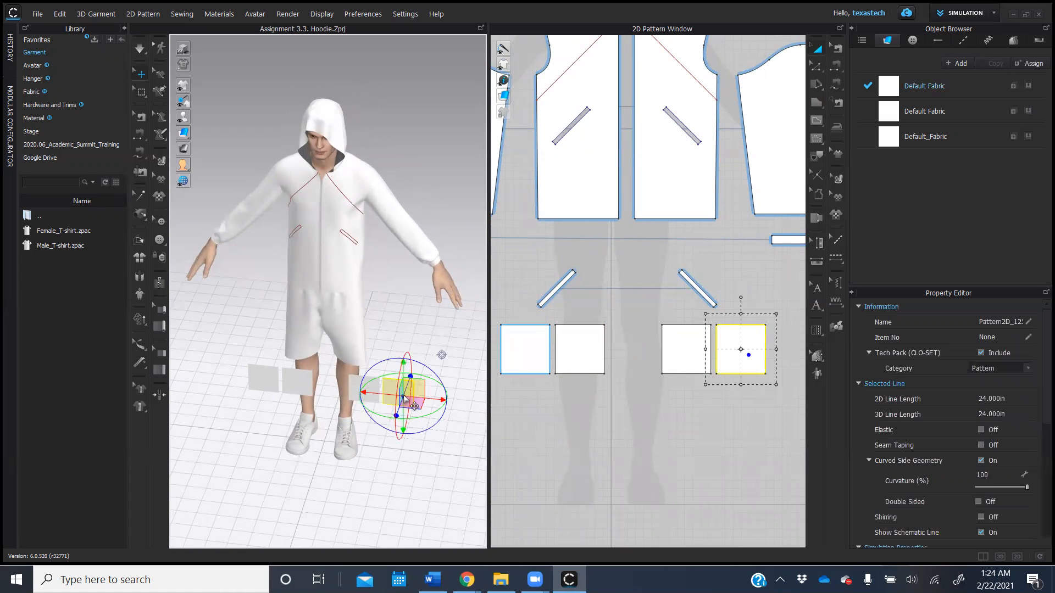
left_click_drag(426, 418, 403, 413)
left_click(362, 453)
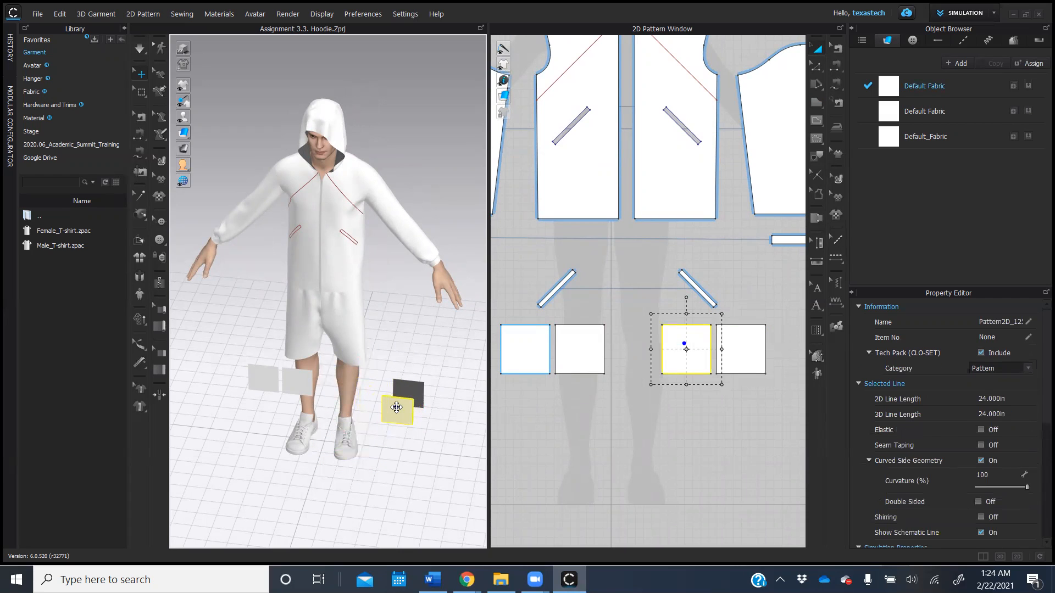
right_click_drag(454, 429, 377, 448)
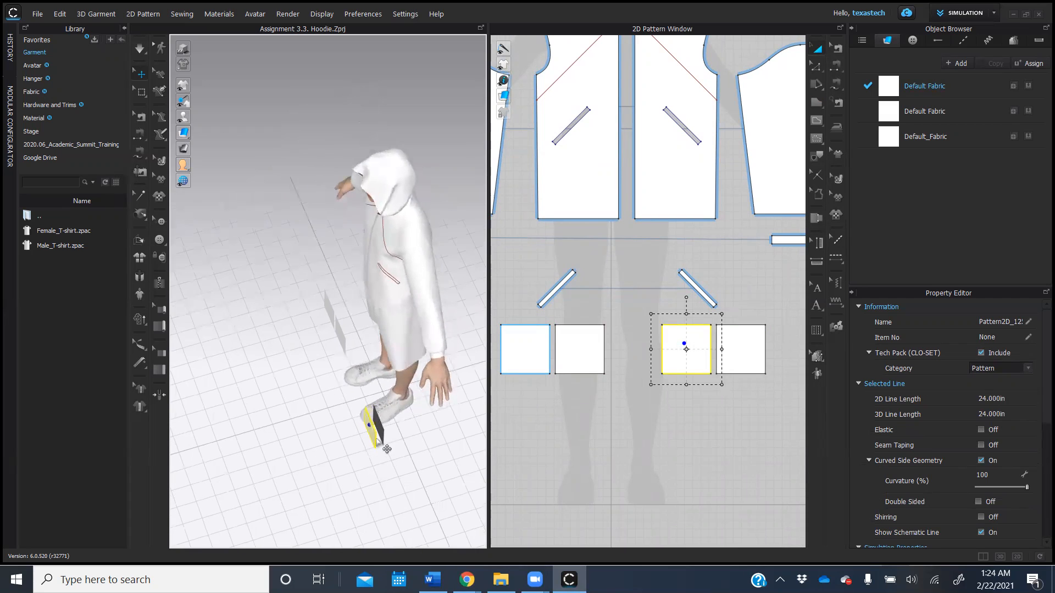
left_click_drag(384, 447, 371, 428)
left_click(380, 435)
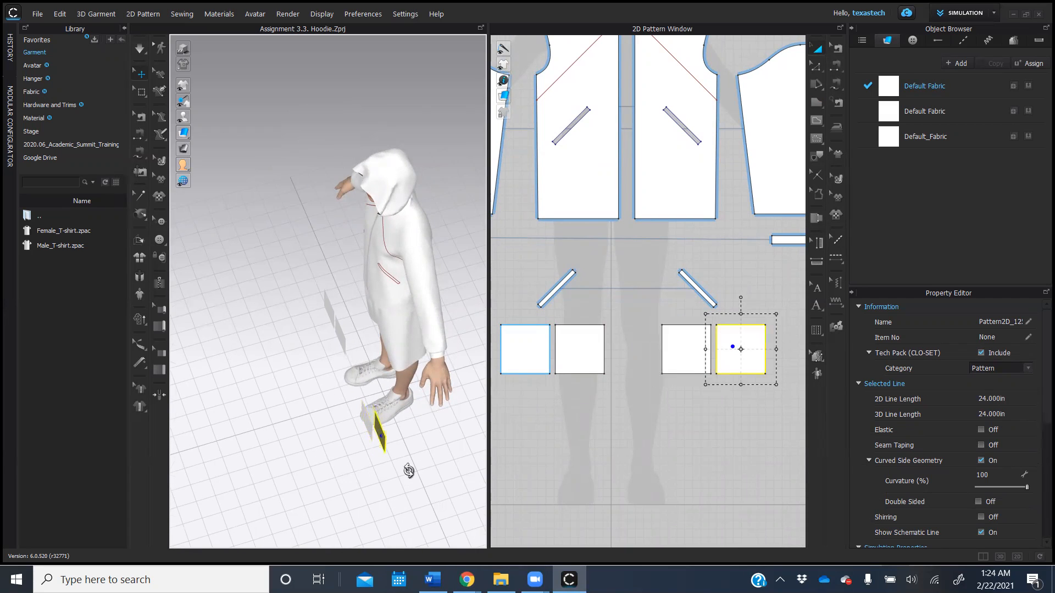
right_click_drag(410, 469, 434, 448)
left_click(368, 443)
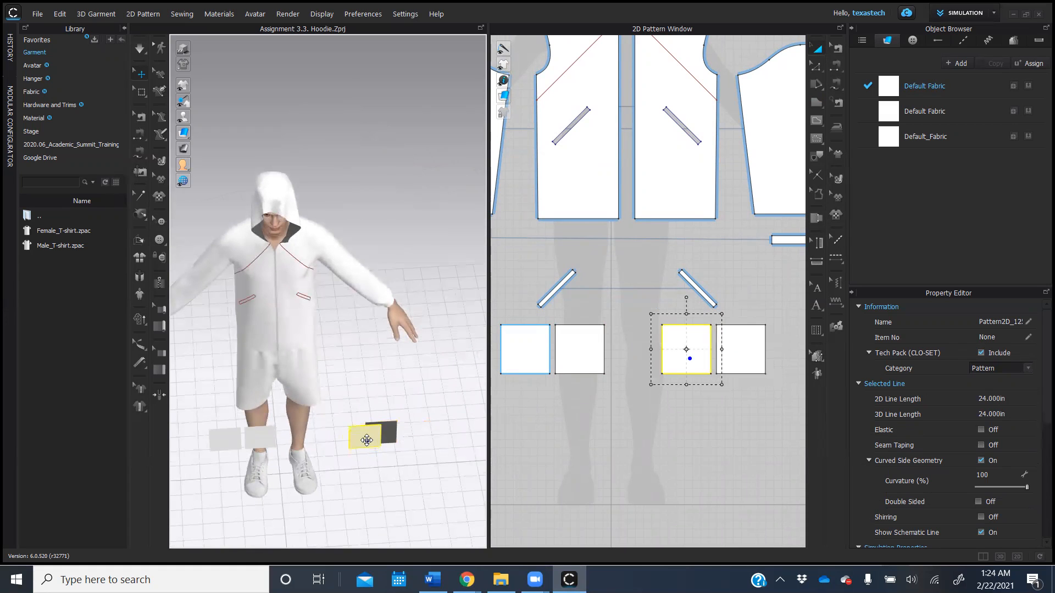
right_click_drag(407, 490, 440, 459)
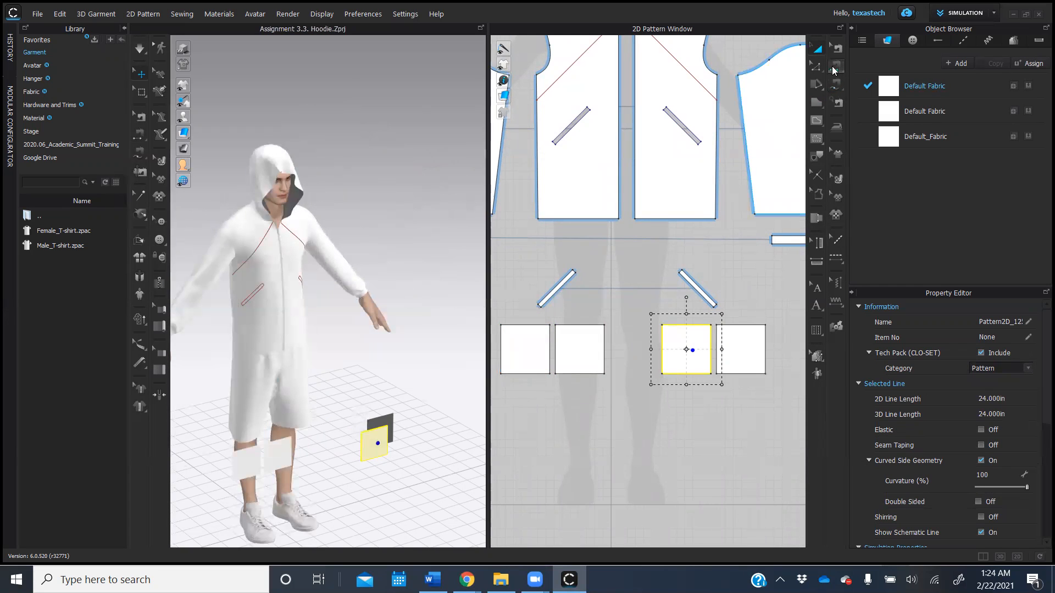
Sew the original pocket pair's two squares together along both side edges and the bottom edge with Segment Sewing, leaving the tops open.
left_click(836, 66)
right_click_drag(384, 434, 320, 486)
left_click(388, 440)
left_click(400, 434)
left_click(370, 435)
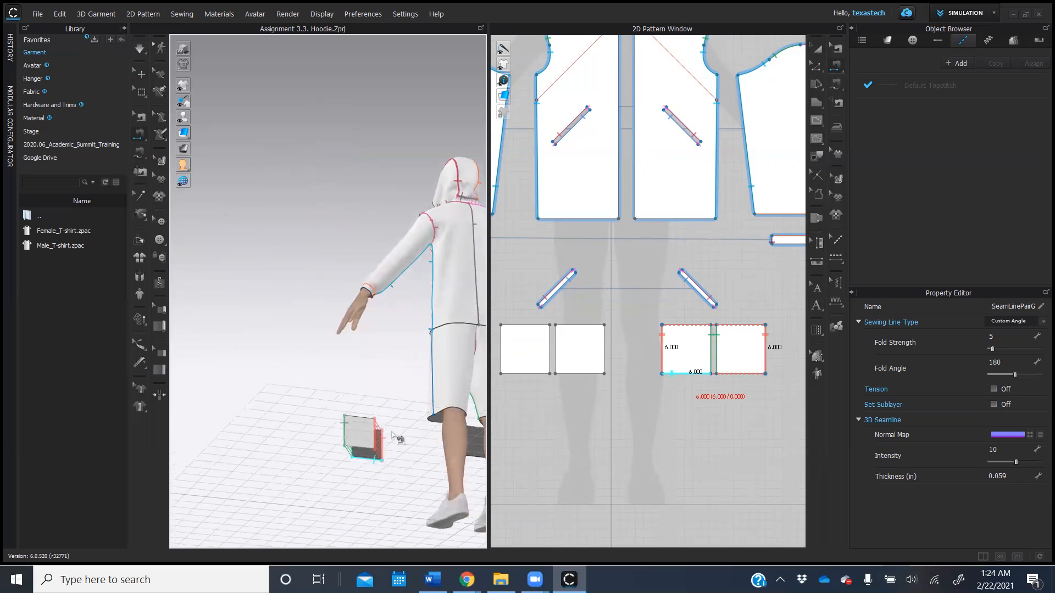
left_click(350, 448)
left_click(366, 462)
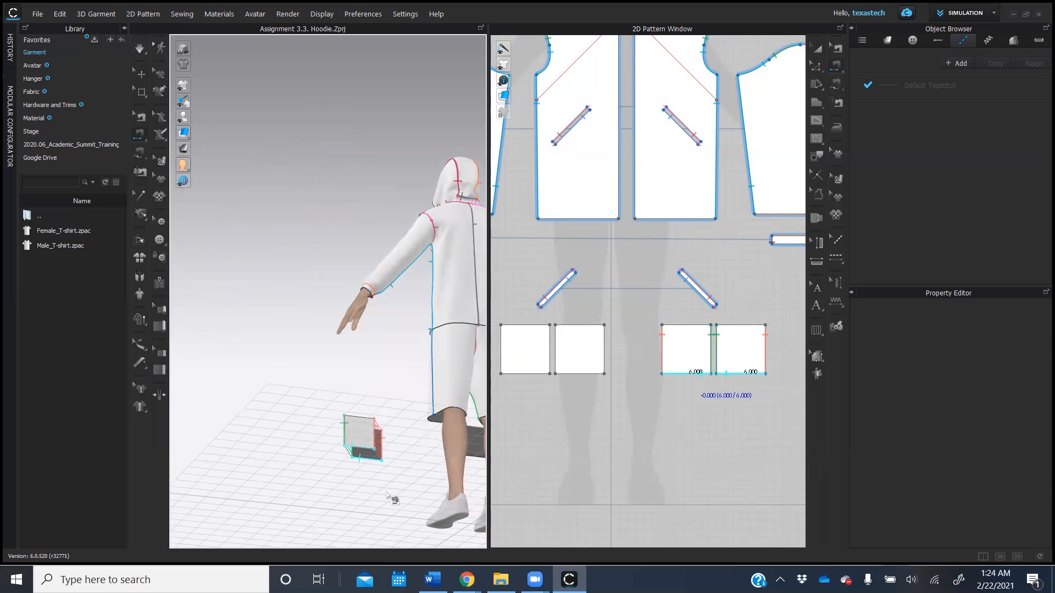
right_click_drag(325, 484, 418, 503)
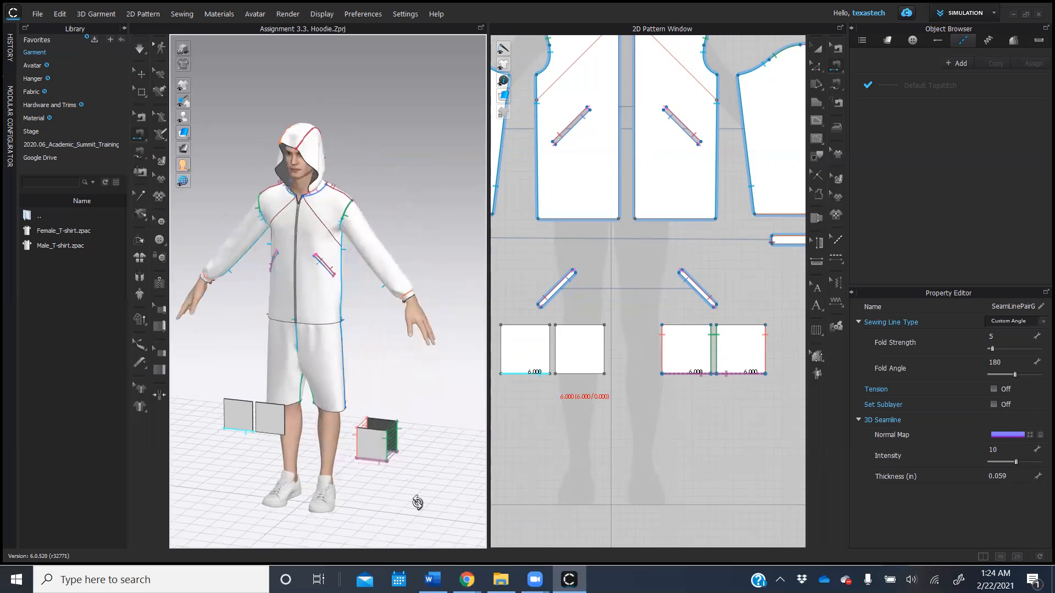
Flip the outer square of the duplicate pocket pair in 3D and stack the inner square in front of it beside the avatar's leg.
right_click_drag(281, 511, 351, 510)
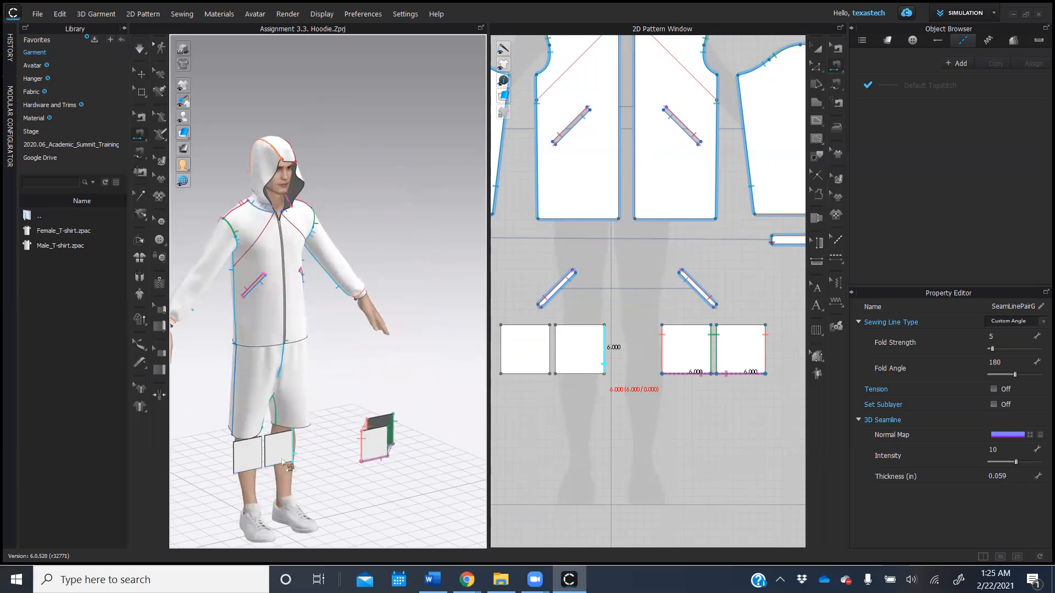
left_click(818, 48)
left_click_drag(247, 462, 217, 473)
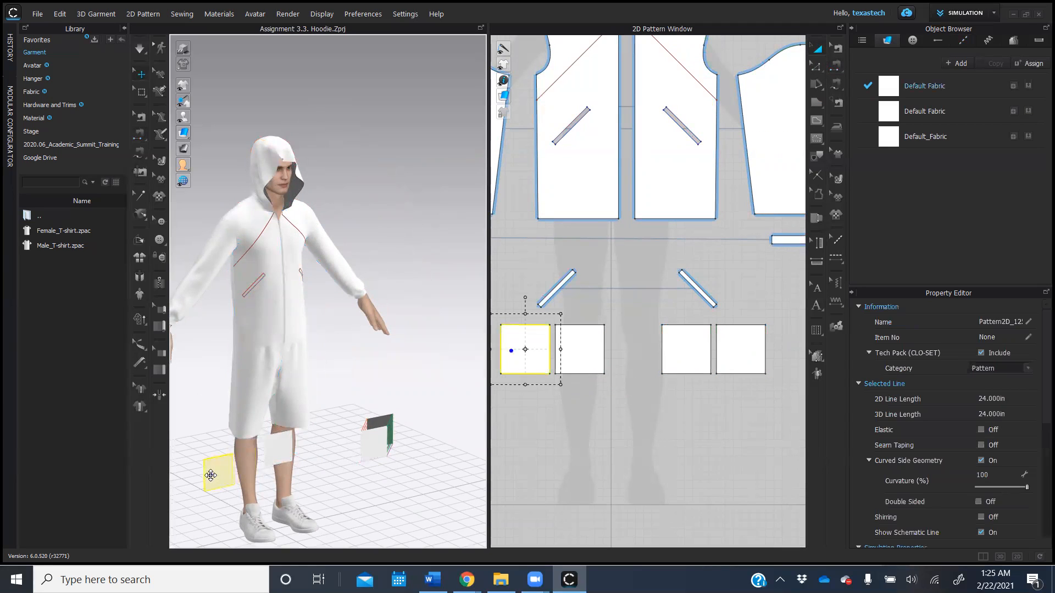
mouse_move(294, 466)
left_mouse_down()
mouse_move(263, 496)
mouse_move(274, 482)
mouse_move(225, 506)
mouse_move(165, 497)
mouse_move(159, 474)
mouse_move(179, 442)
mouse_move(213, 436)
mouse_move(285, 479)
left_mouse_up()
left_click(224, 502)
left_click(277, 497)
left_click_drag(273, 490, 242, 497)
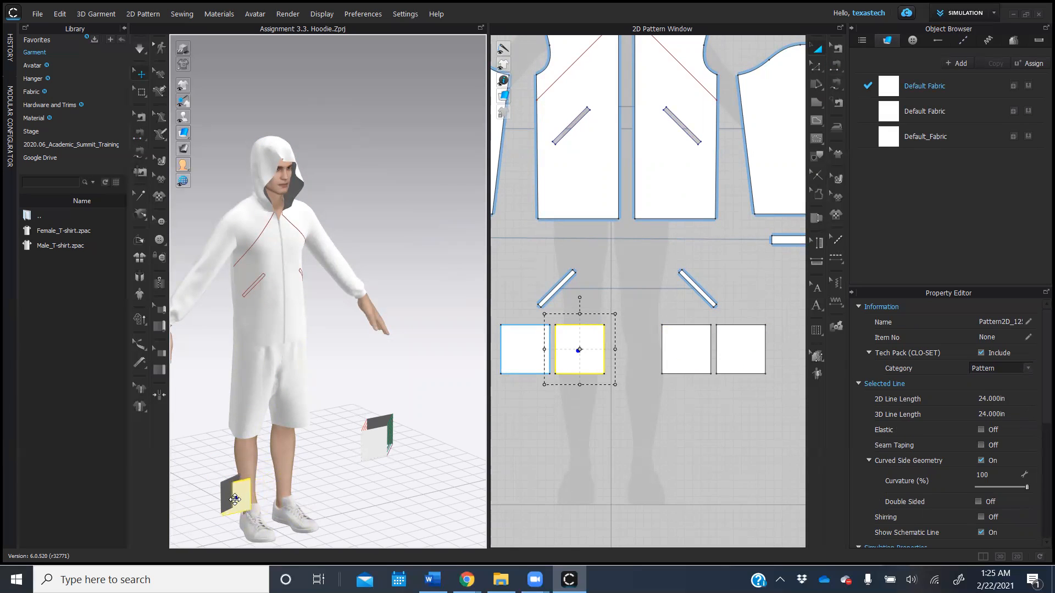
Sew the duplicate pocket pair's two squares together along both side edges and the bottom edge, leaving the tops open.
mouse_move(328, 492)
right_mouse_down()
mouse_move(243, 514)
mouse_move(312, 497)
right_mouse_up()
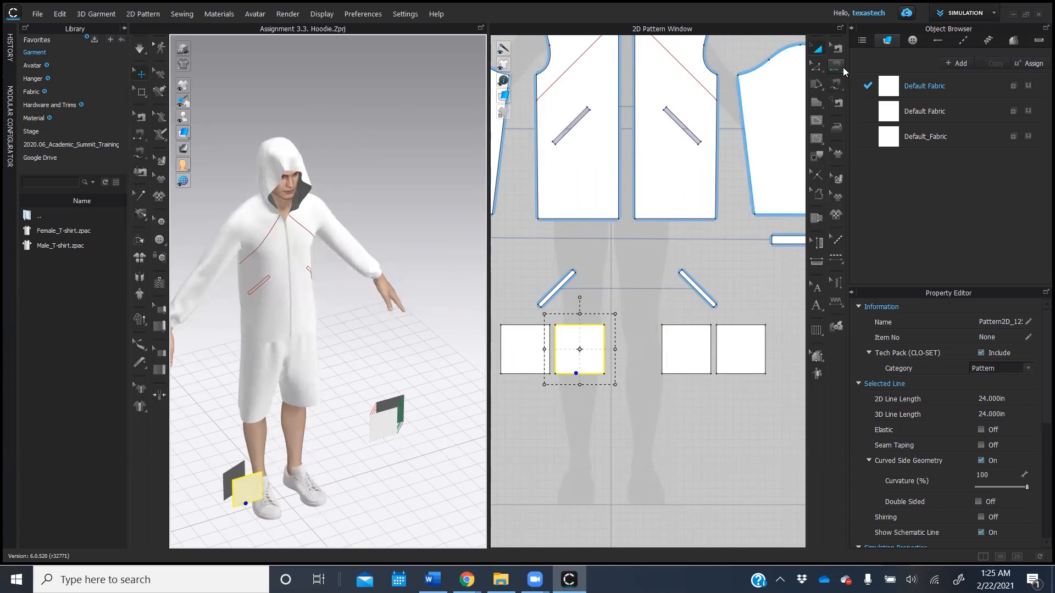
left_click(836, 66)
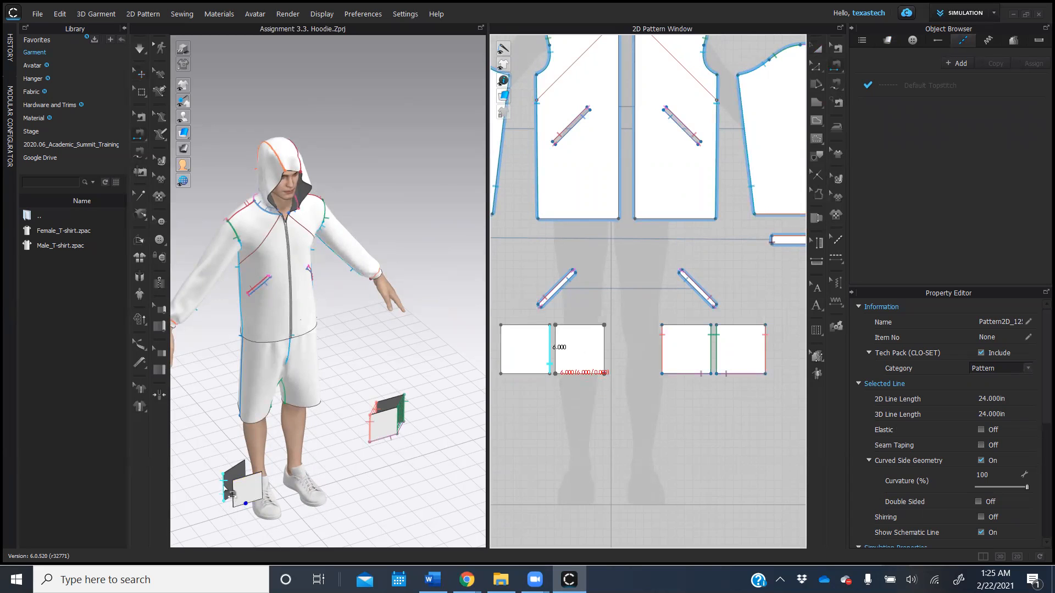
left_click(233, 496)
right_click_drag(312, 488, 286, 490)
left_click(251, 490)
left_click(265, 472)
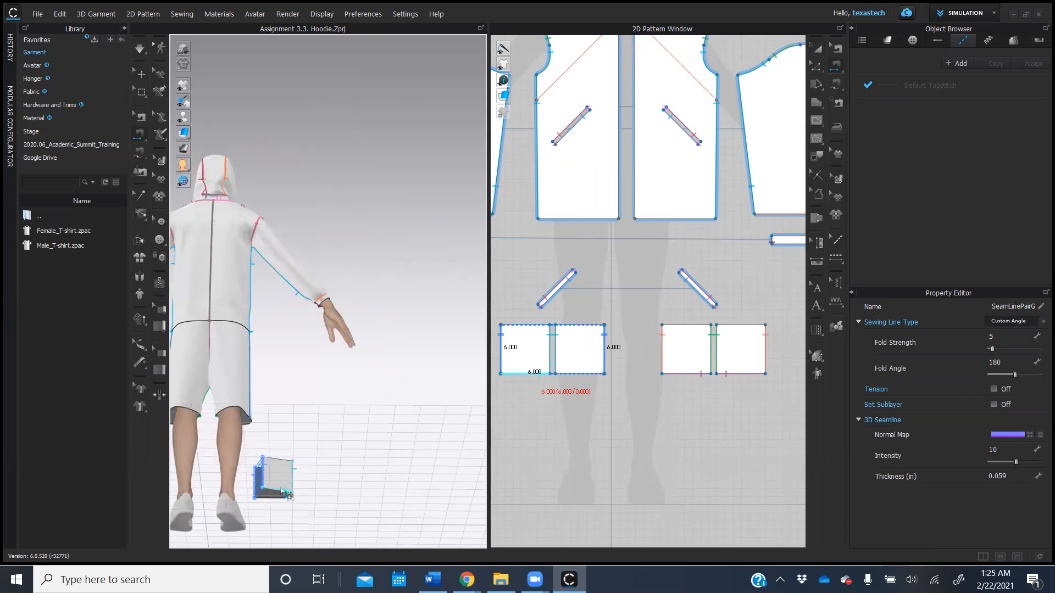
left_click(281, 492)
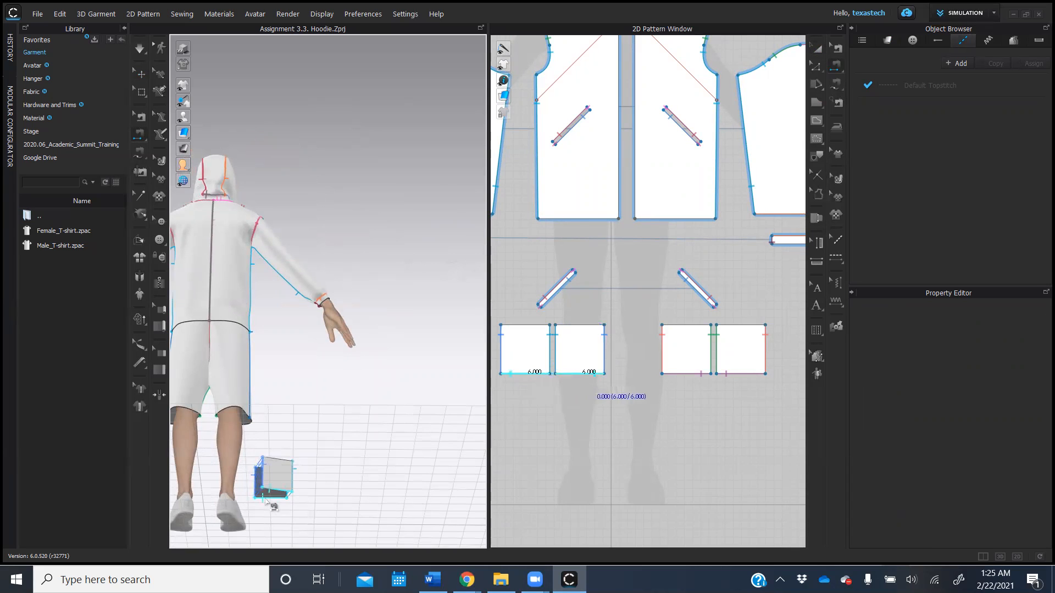
left_click(281, 497)
right_click_drag(388, 446, 250, 486)
right_click_drag(330, 443, 291, 470)
middle_click_drag(337, 477, 328, 403)
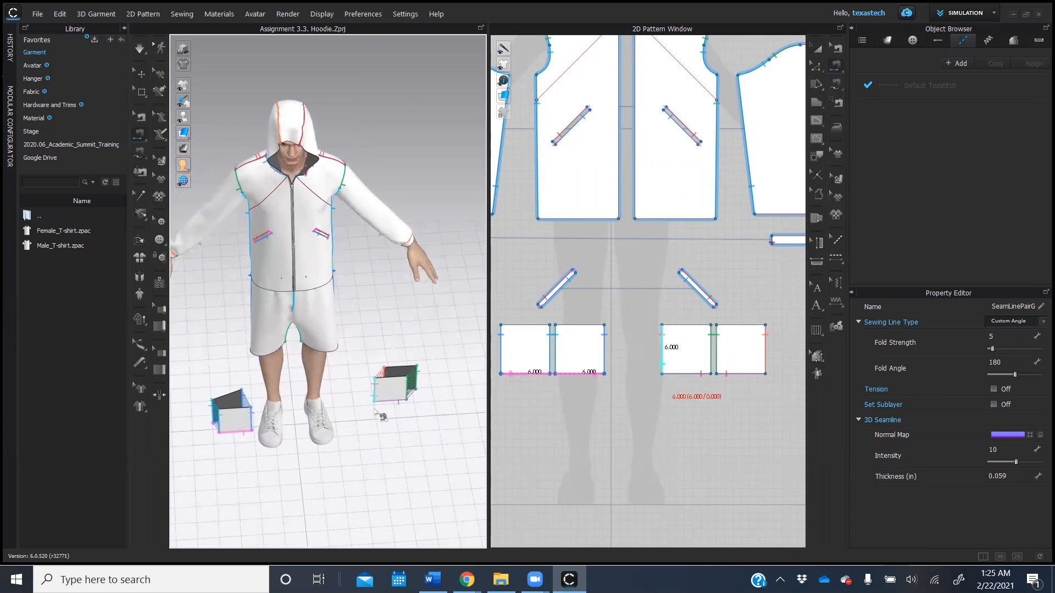
scroll(362, 428, "up", 6)
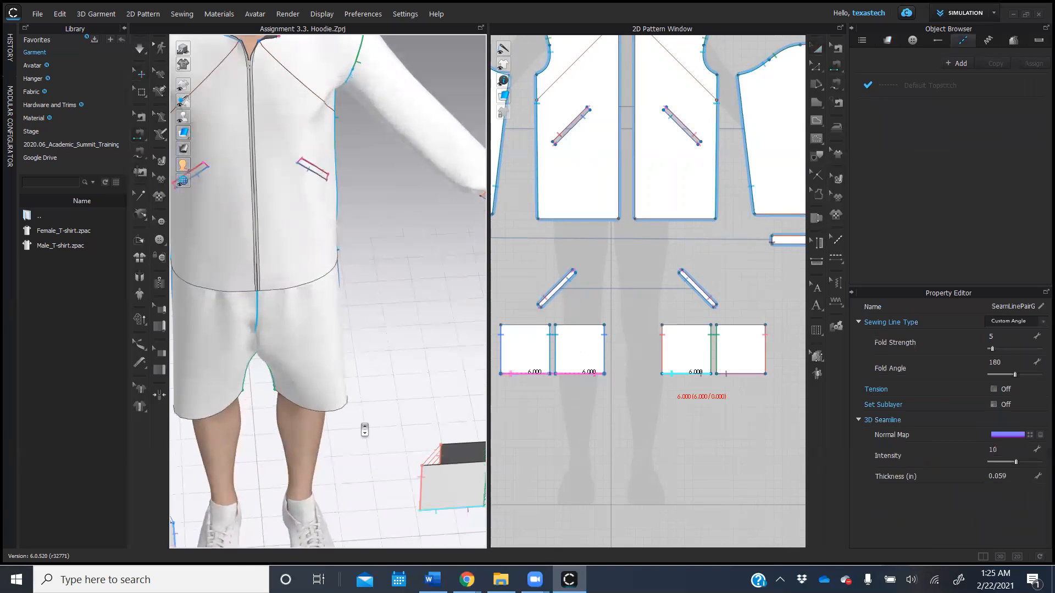
scroll(365, 431, "down", 4)
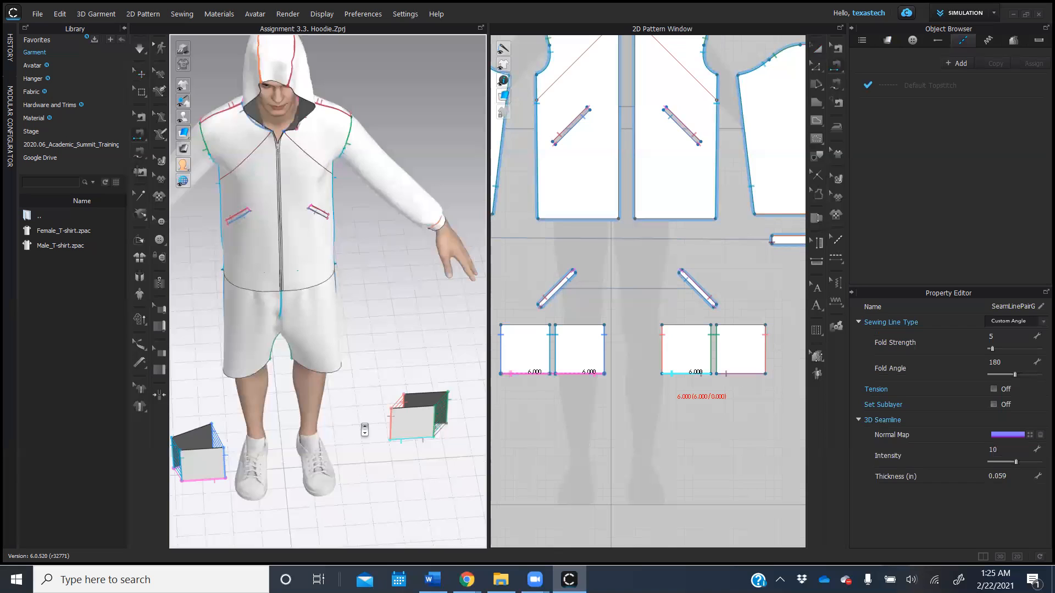
scroll(365, 431, "down", 1)
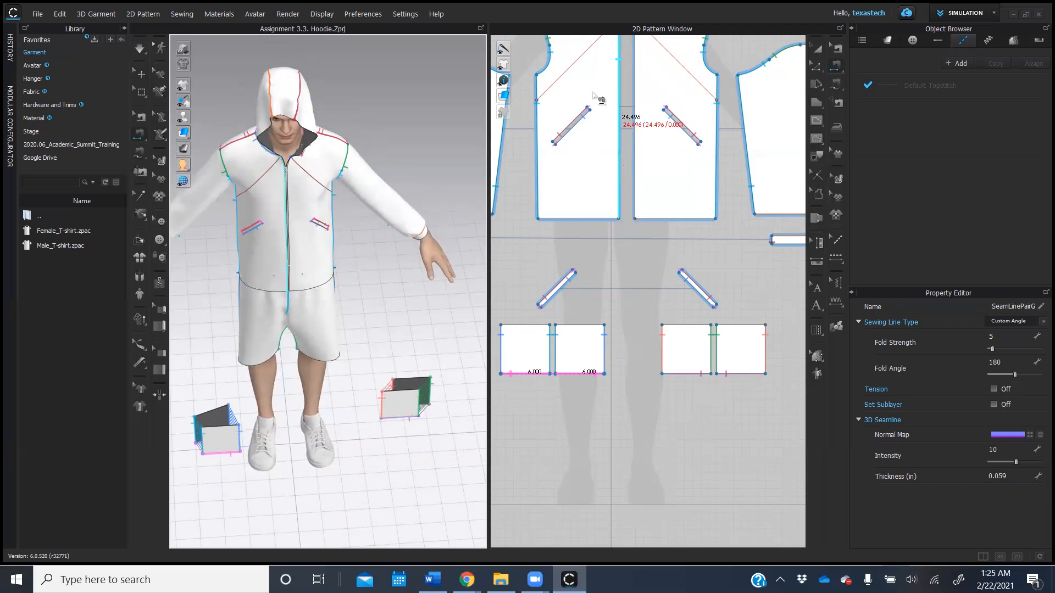
left_click(575, 126)
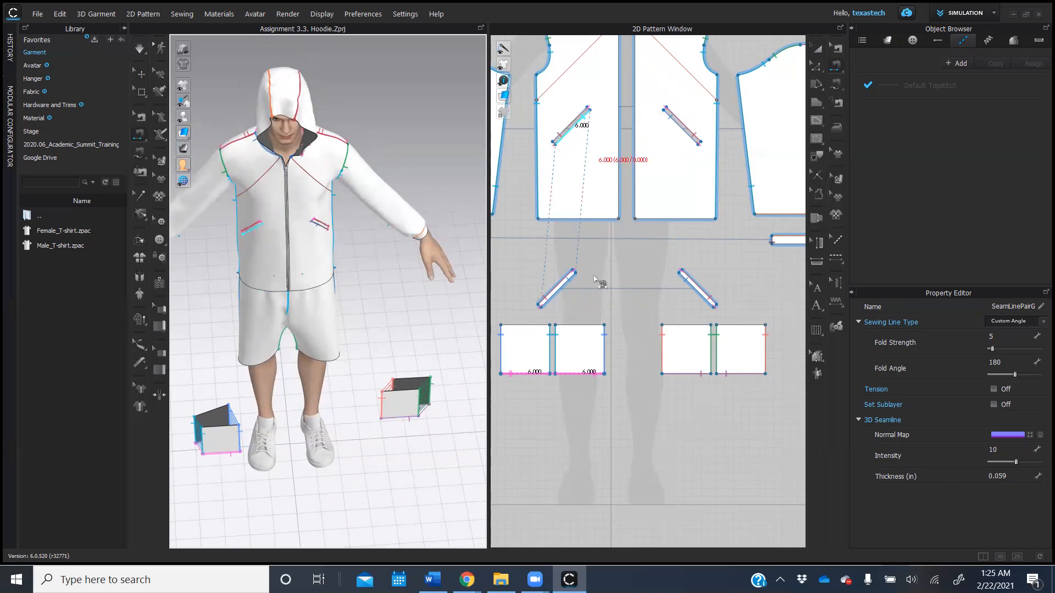
left_click(559, 299)
left_click(684, 278)
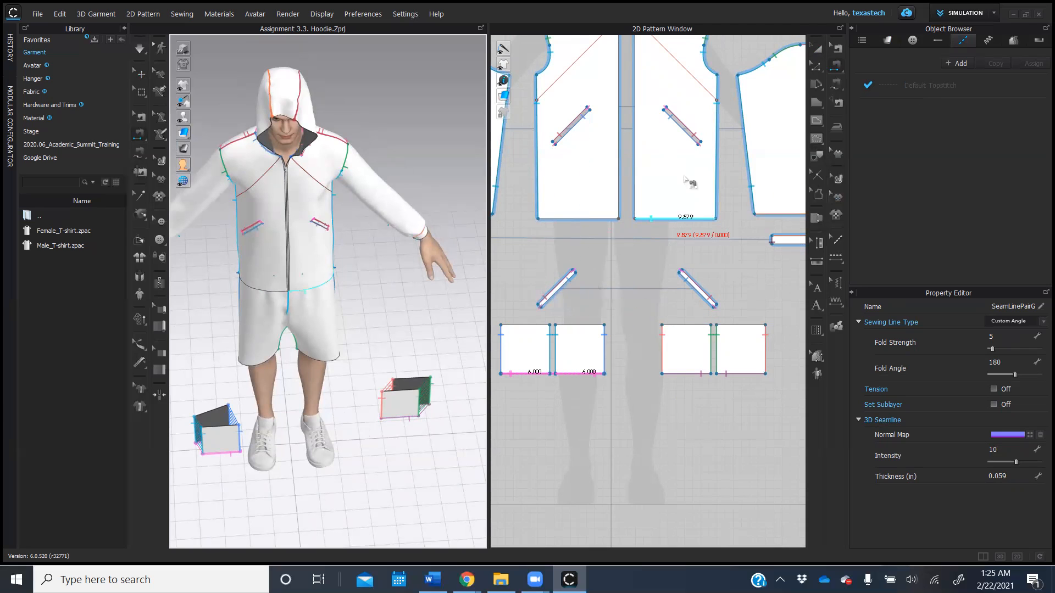
left_click(687, 135)
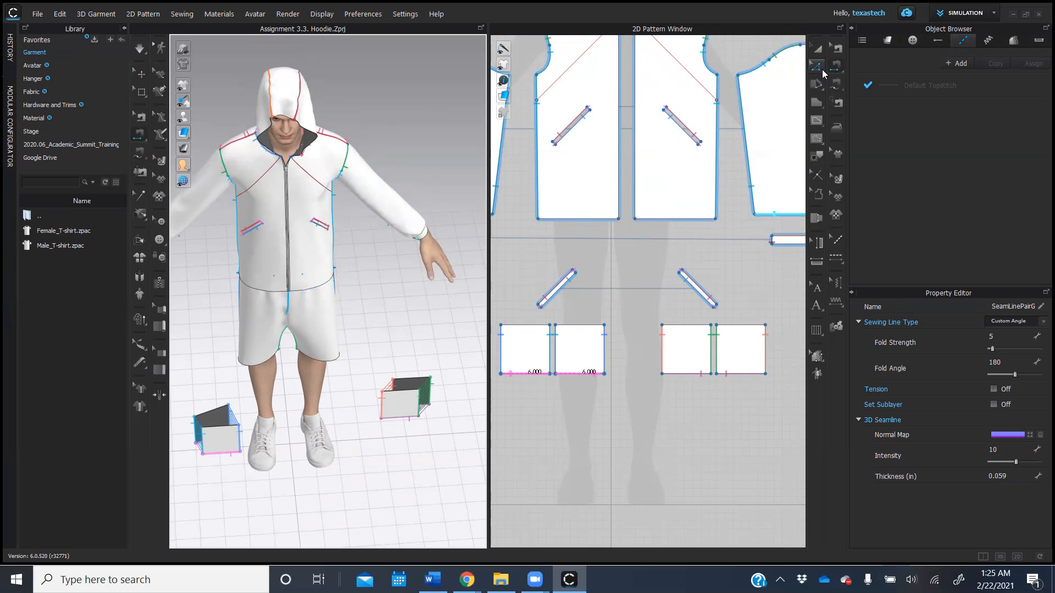
Delete both slanted welt pieces below the front panels.
left_click(817, 48)
left_click(696, 285)
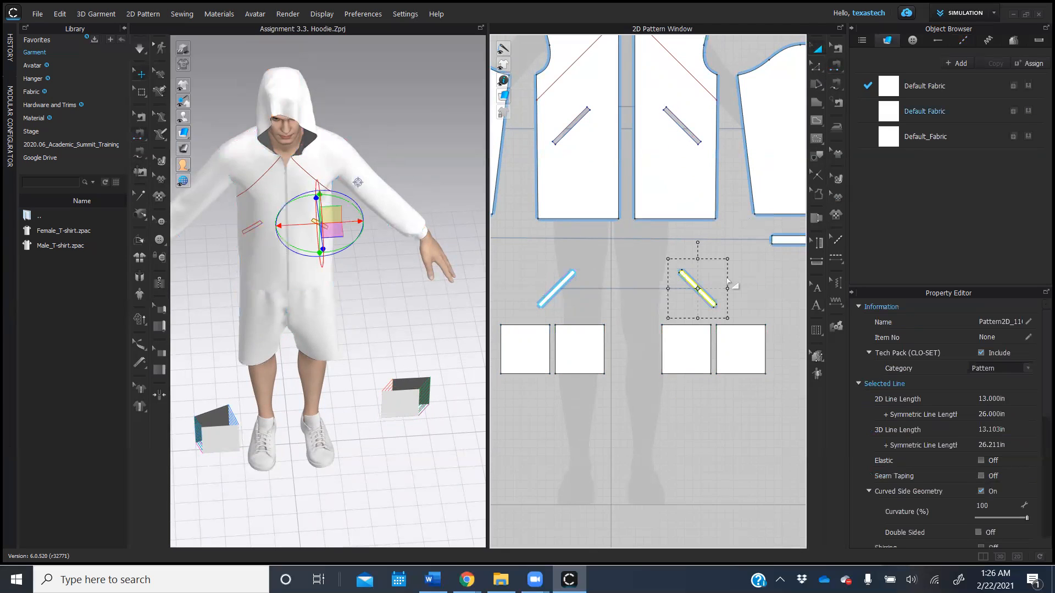
key("Delete")
left_click(557, 286)
key("Delete")
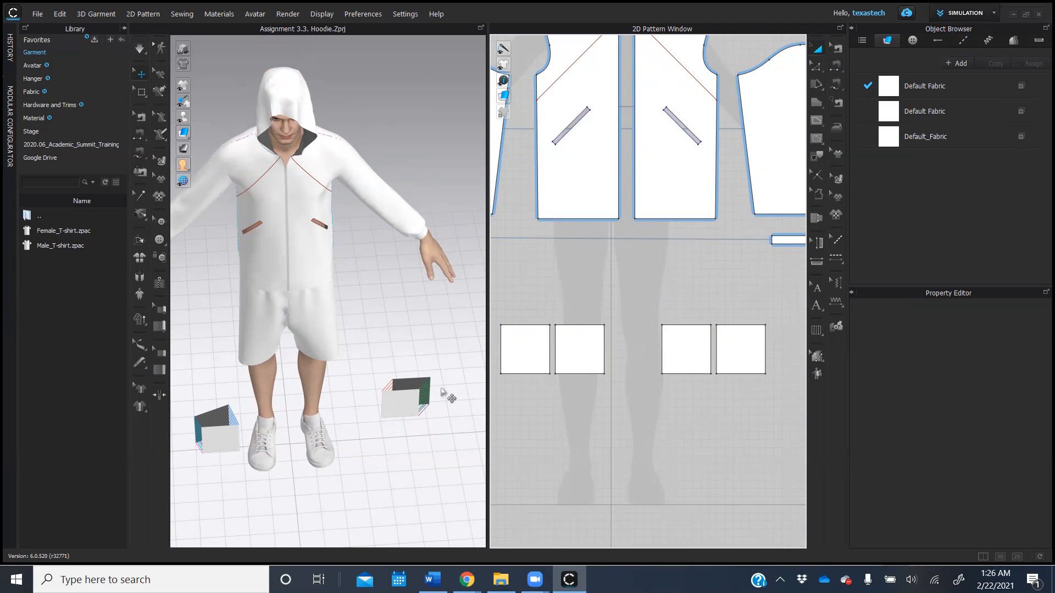
Sew the original pair's outer square top to the upper long edge of its pocket opening and the inner square top to the lower edge.
left_click(837, 66)
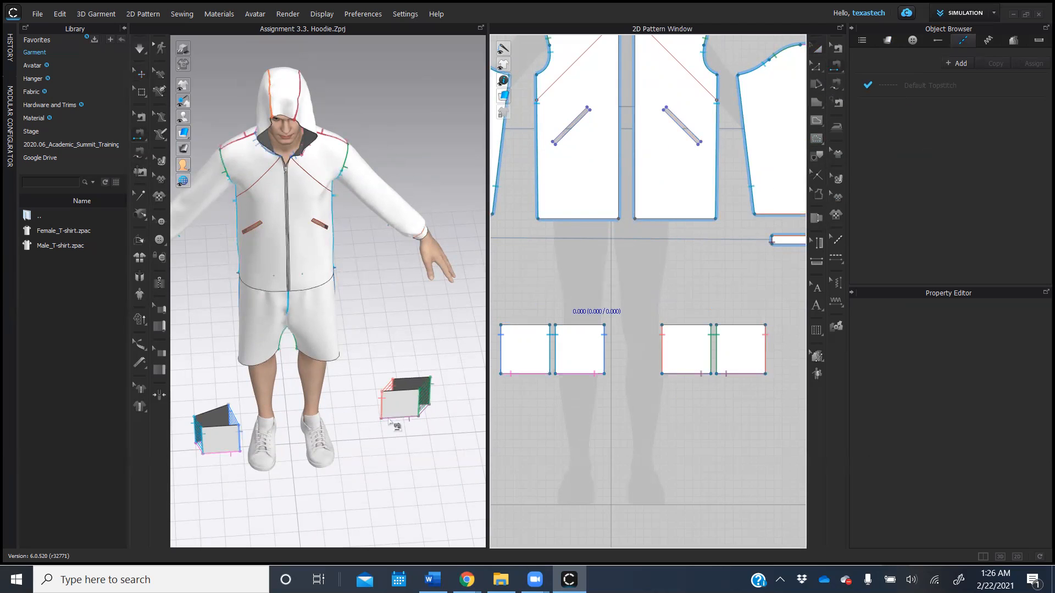
left_click(403, 379)
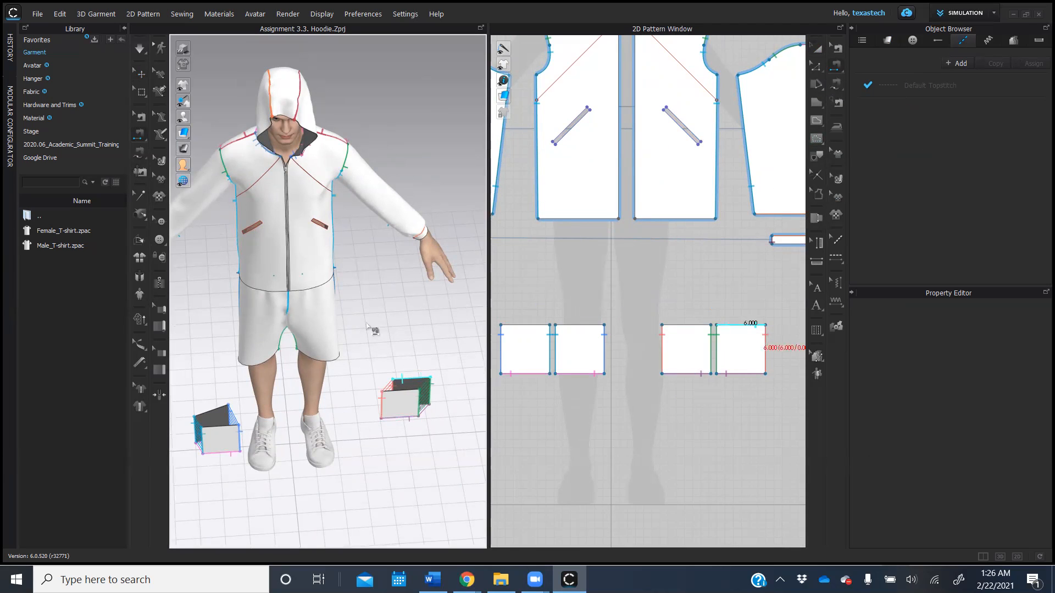
left_click(322, 224)
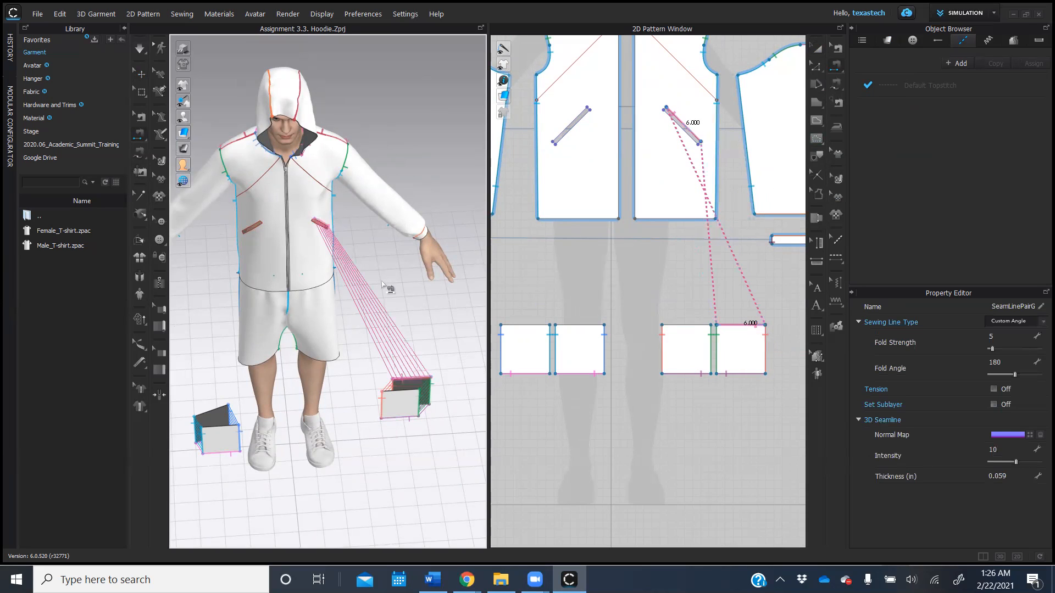
left_click(405, 392)
left_click(315, 229)
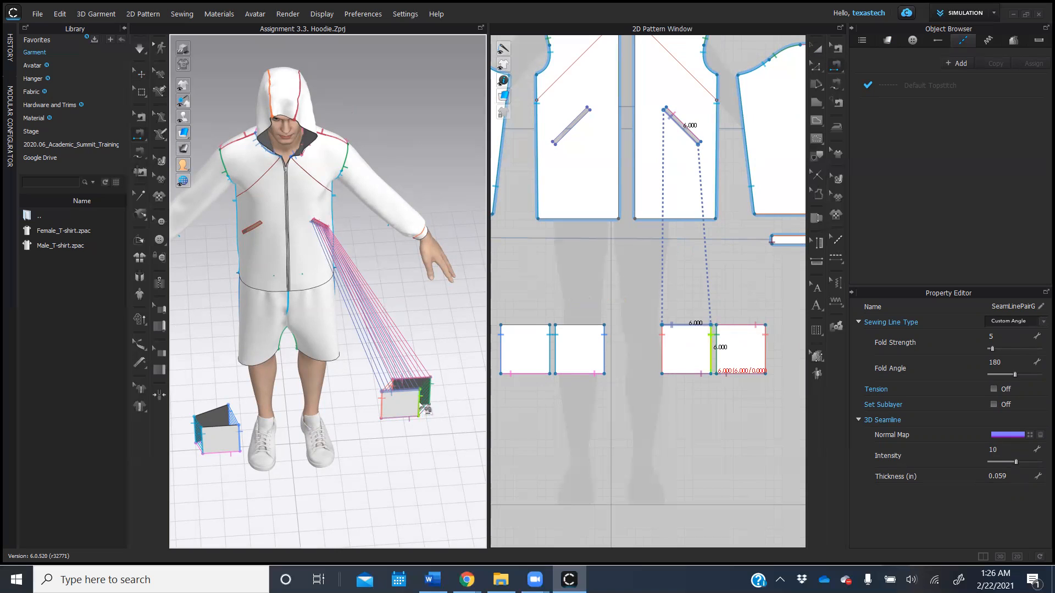
Select both squares of the original pocket pair and superimpose them under the front panel.
left_click(818, 49)
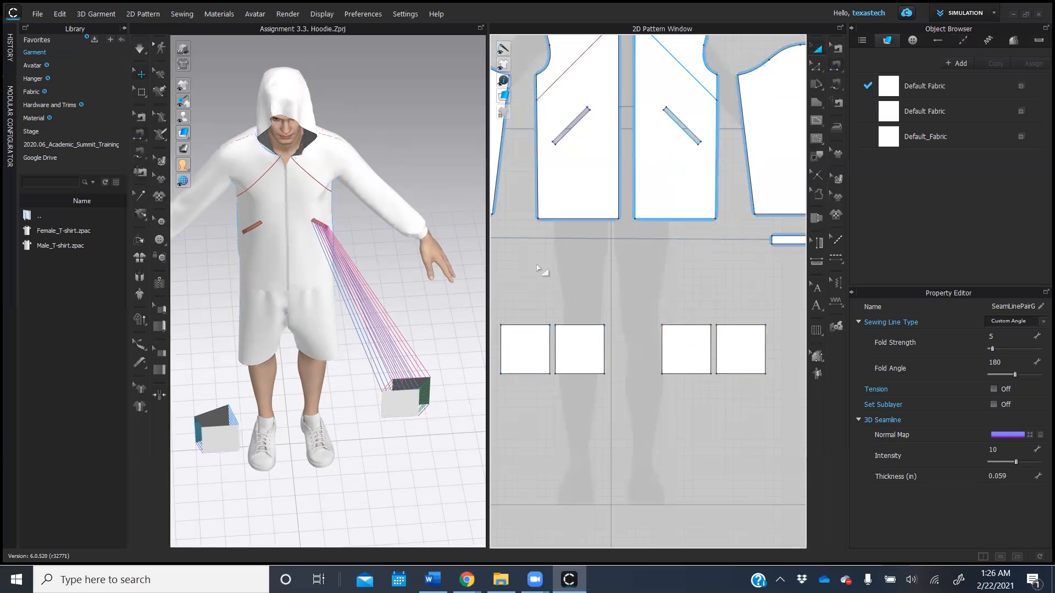
left_click(400, 401)
right_click_drag(401, 438, 428, 417)
left_click(401, 420, "shift")
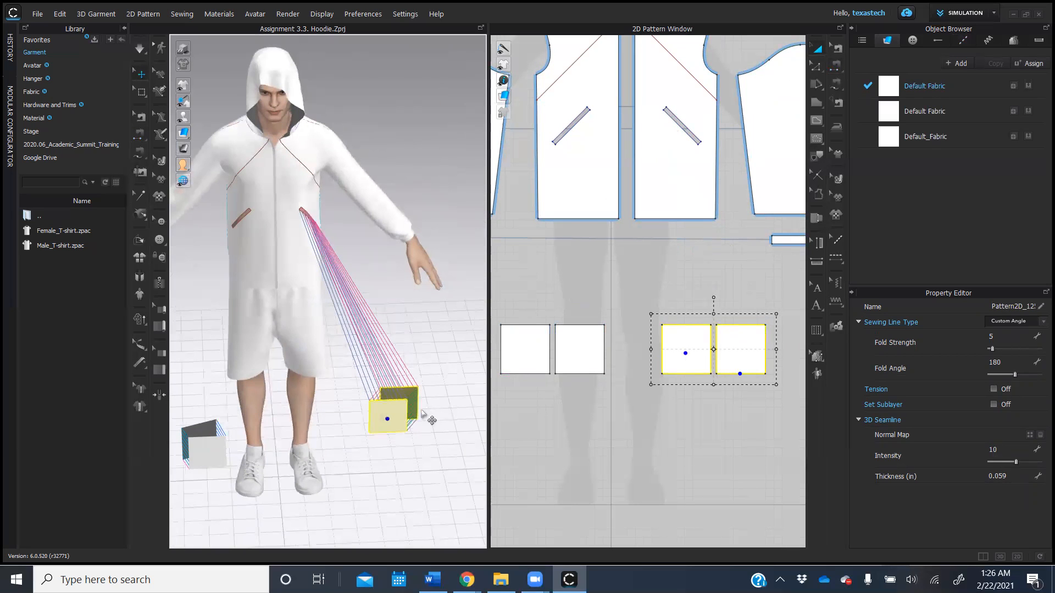
right_click(385, 412)
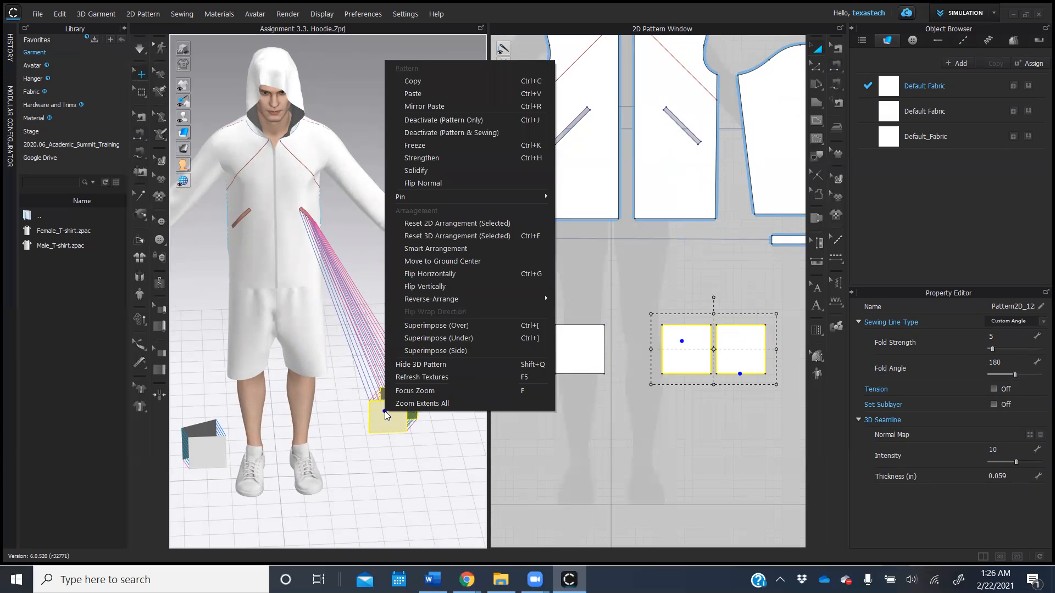
left_click(465, 339)
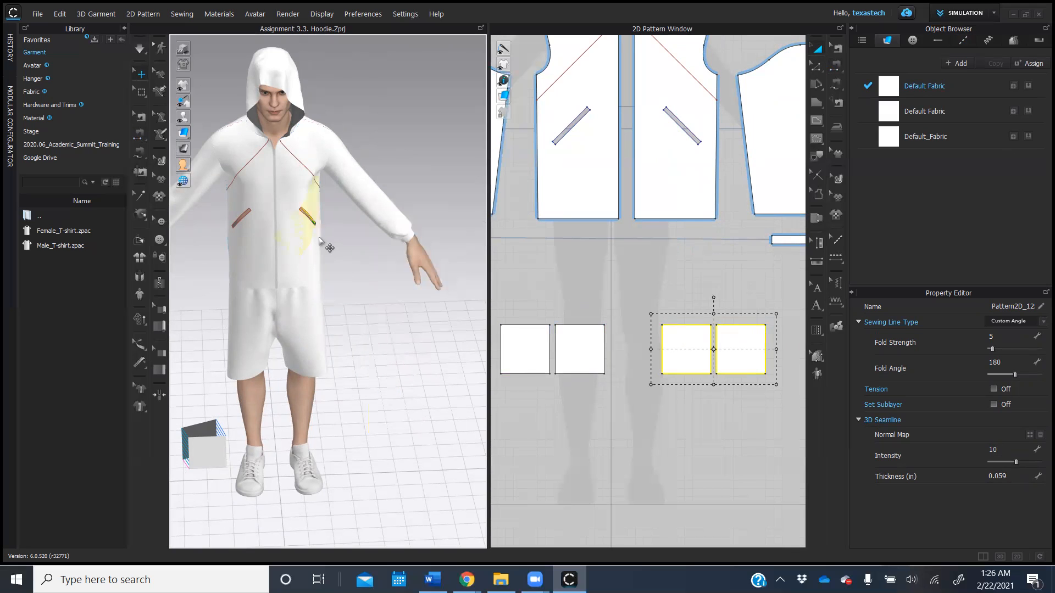
Sew the duplicate pair's outer square top to the upper long edge of the other pocket opening and the inner square top to the lower edge.
middle_click_drag(228, 318, 339, 252)
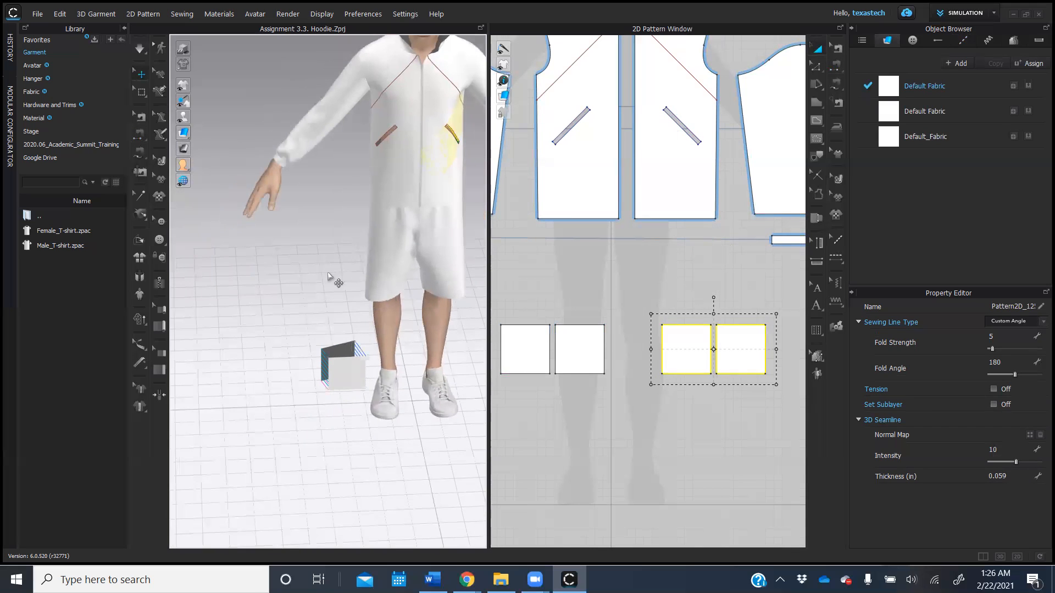
left_click(343, 348)
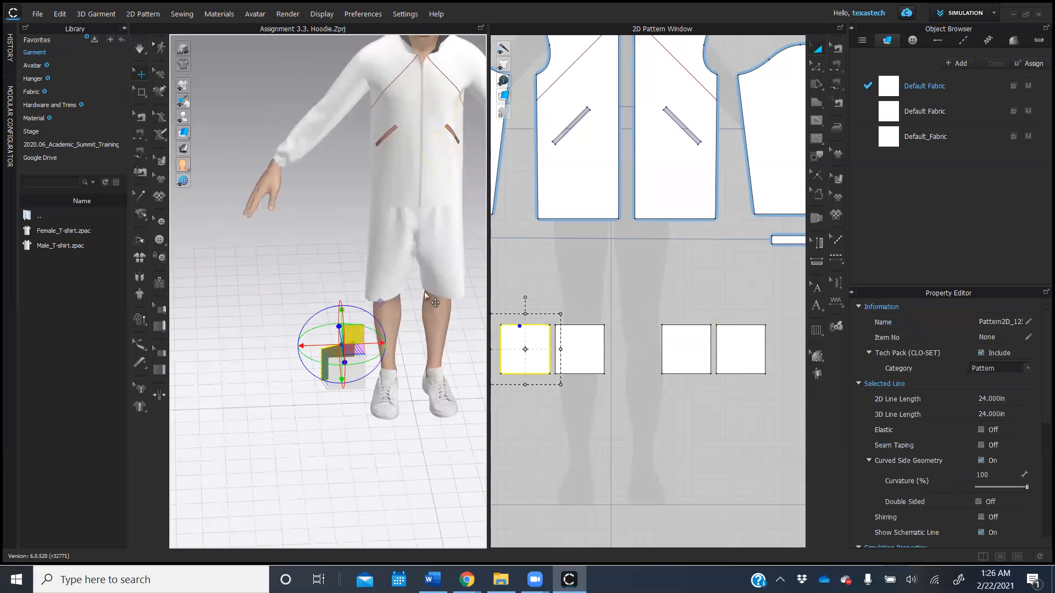
left_click(840, 67)
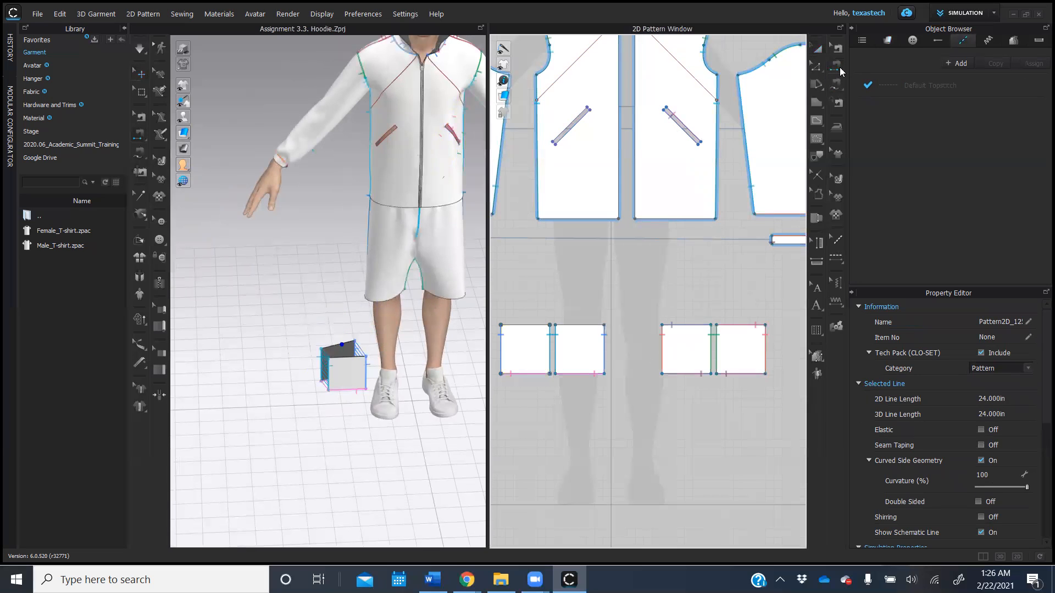
left_click(332, 350)
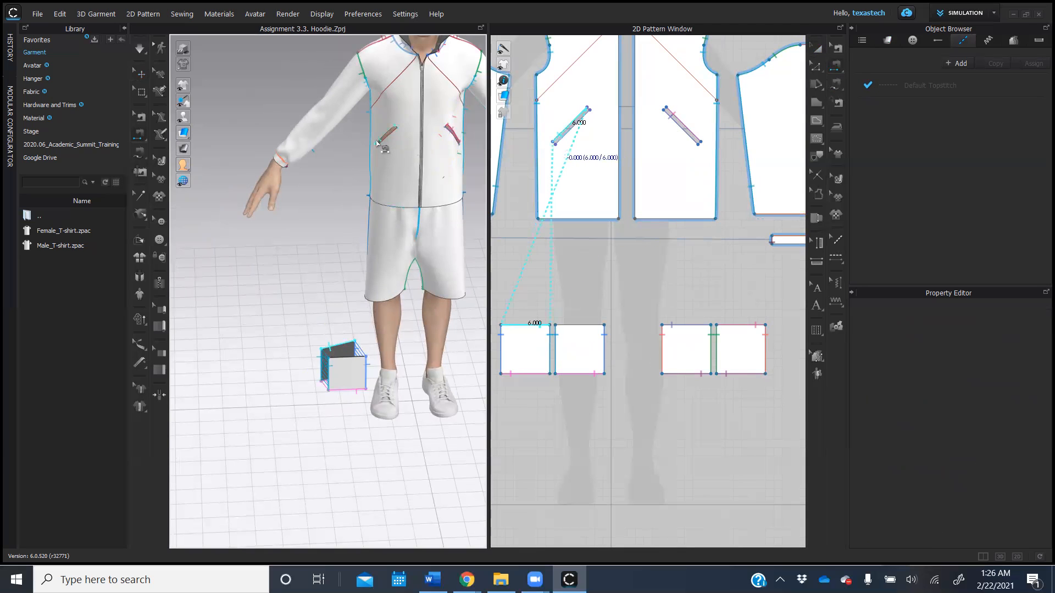
left_click(377, 145)
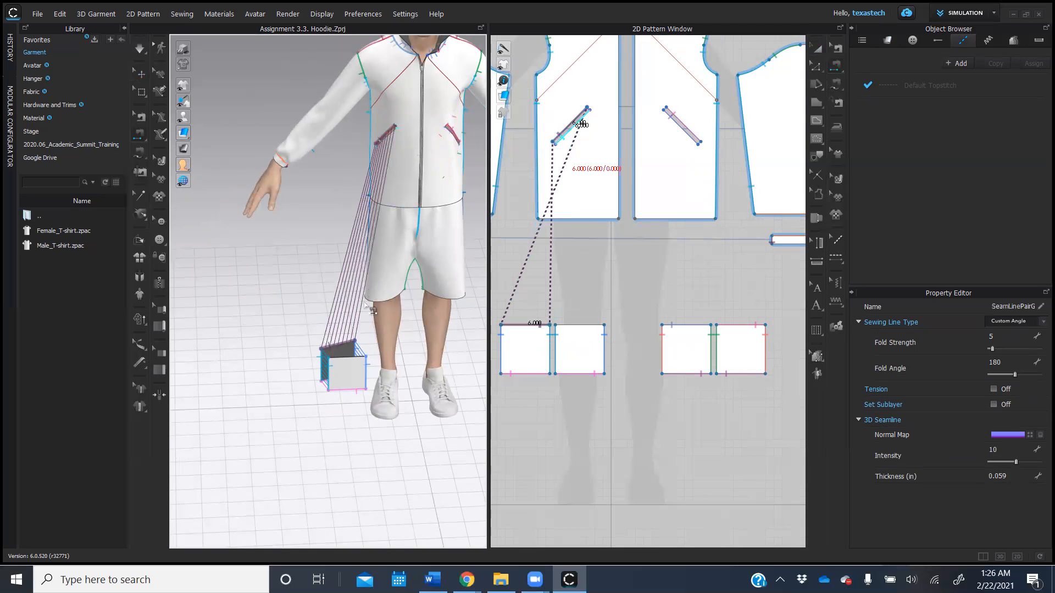
left_click(341, 358)
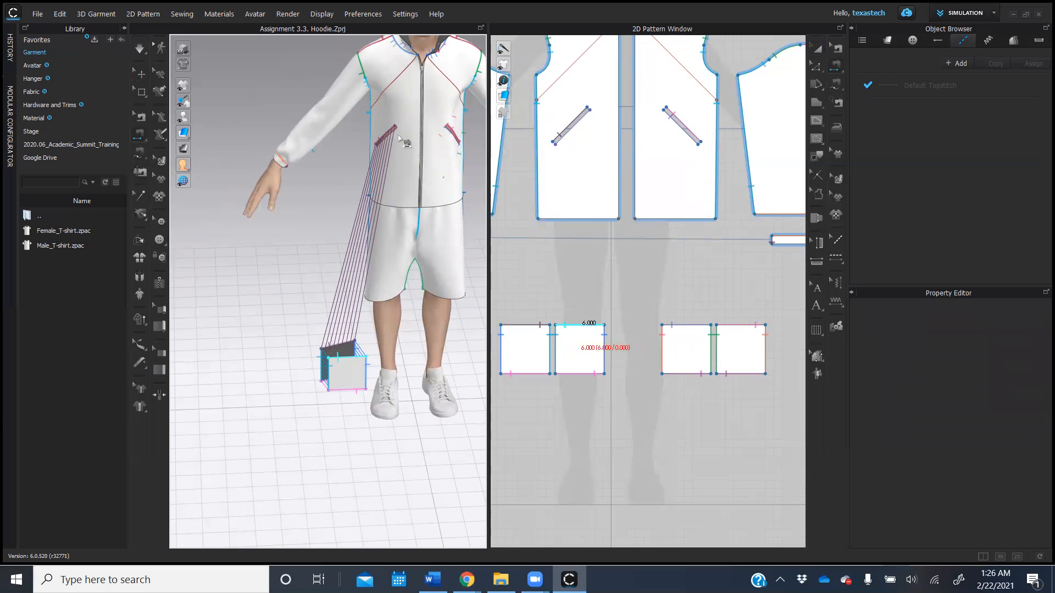
left_click(379, 146)
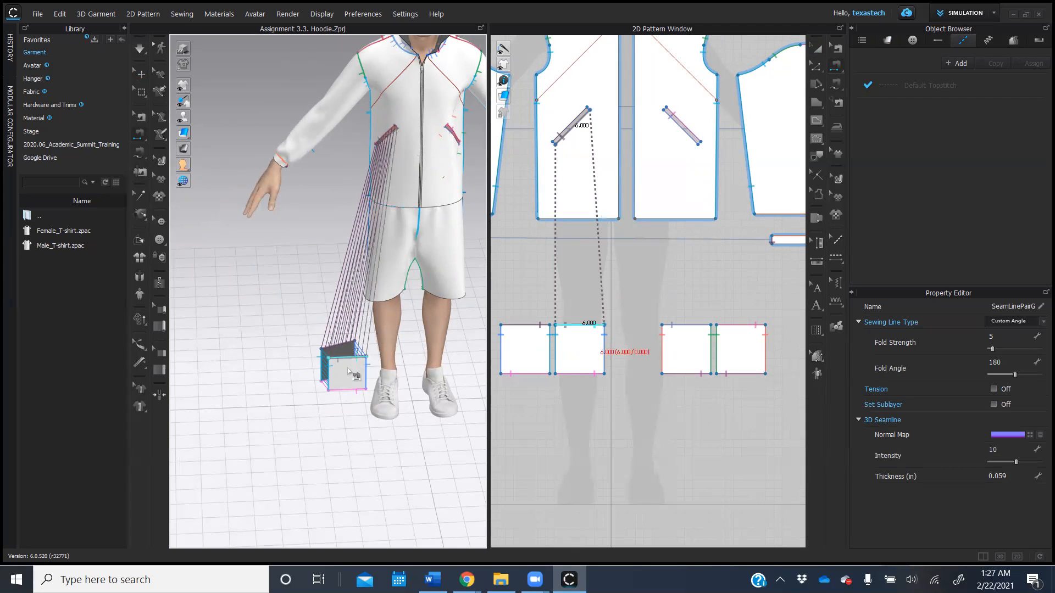
Select both squares of the duplicate pocket pair and superimpose them under the other front panel.
left_click(817, 50)
right_click_drag(241, 402, 373, 380)
left_click(352, 364)
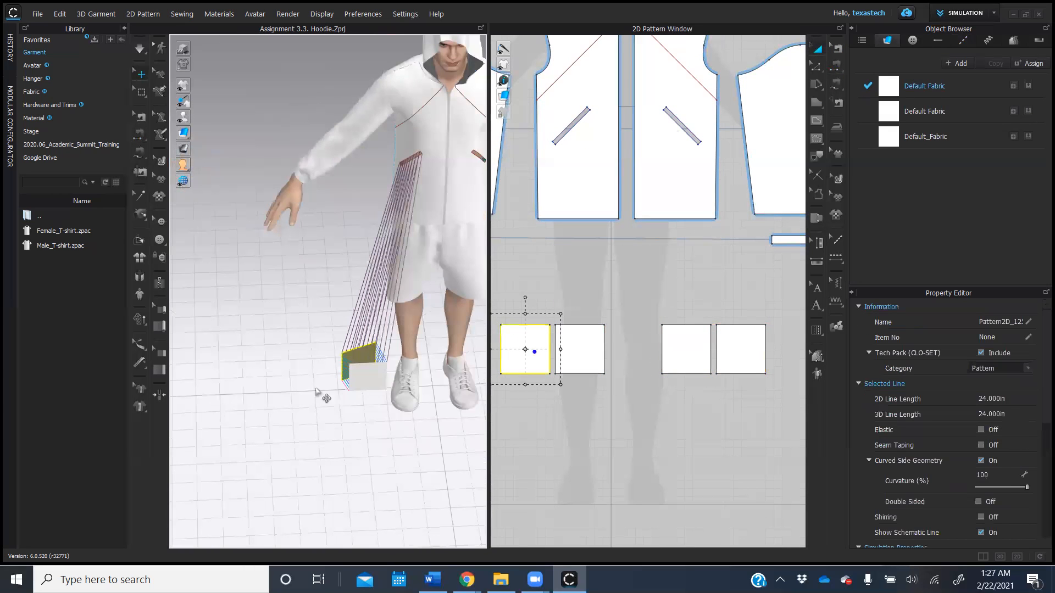
left_click(377, 380, "shift")
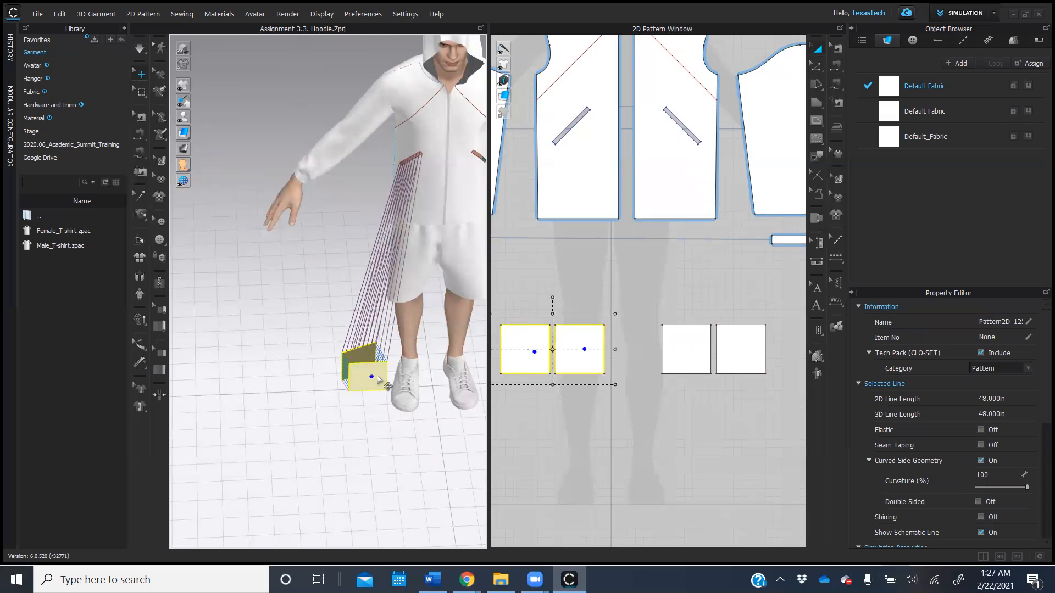
right_click(373, 377)
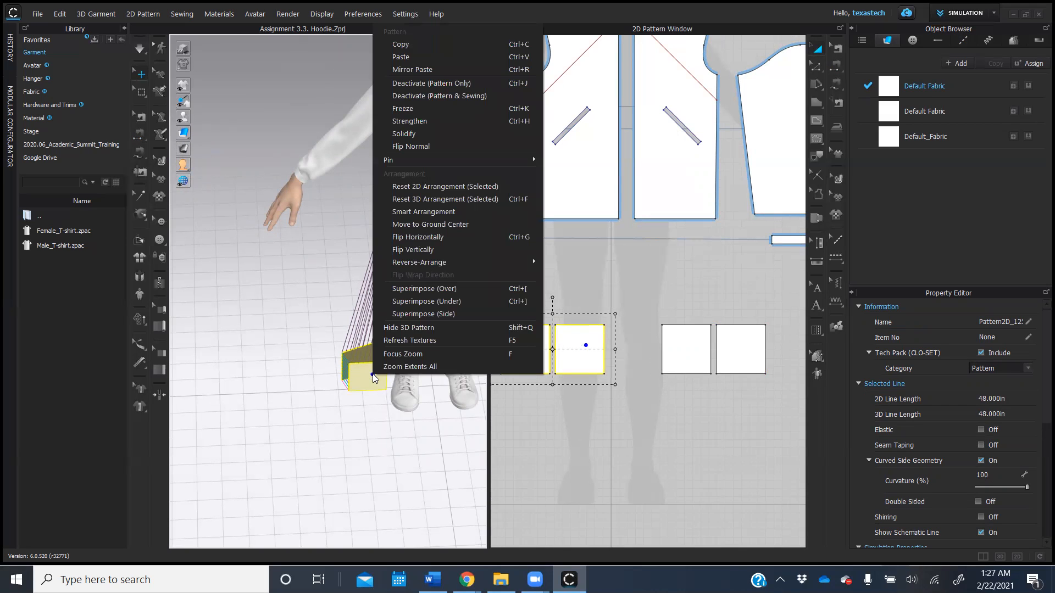
left_click(461, 304)
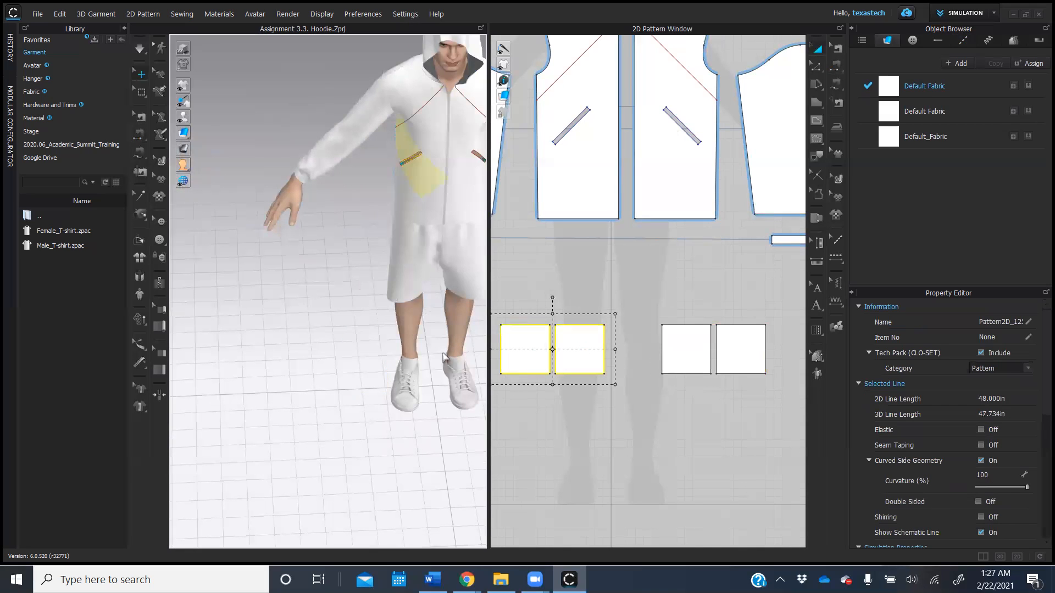
Simulate the garment to drape both pocket bags inside the hoodie's front, and stop the simulation.
mouse_move(182, 87)
left_click(142, 49)
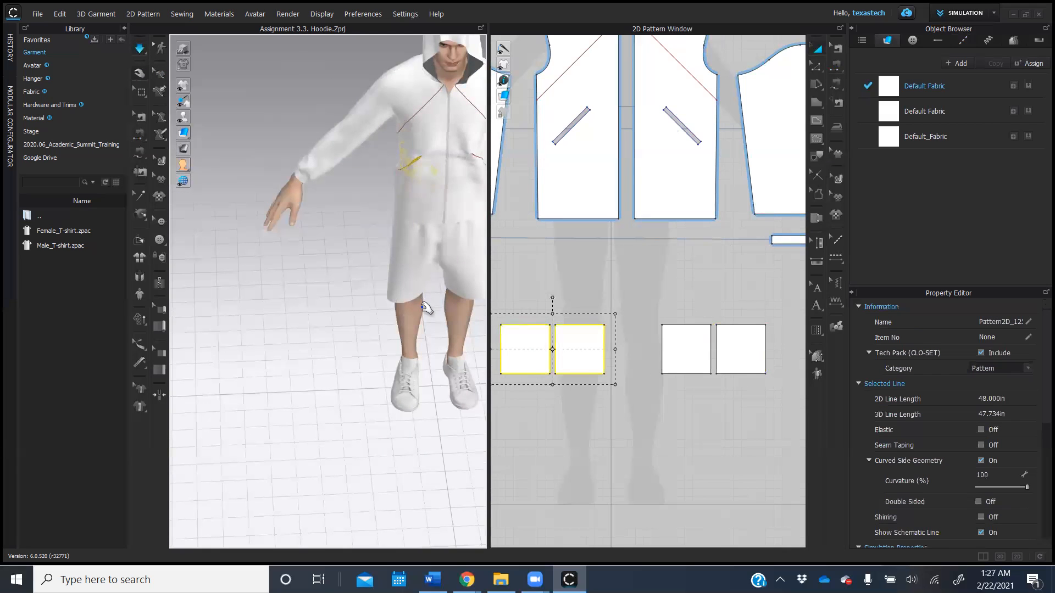
middle_click_drag(426, 308, 301, 297)
middle_click_drag(456, 283, 398, 276)
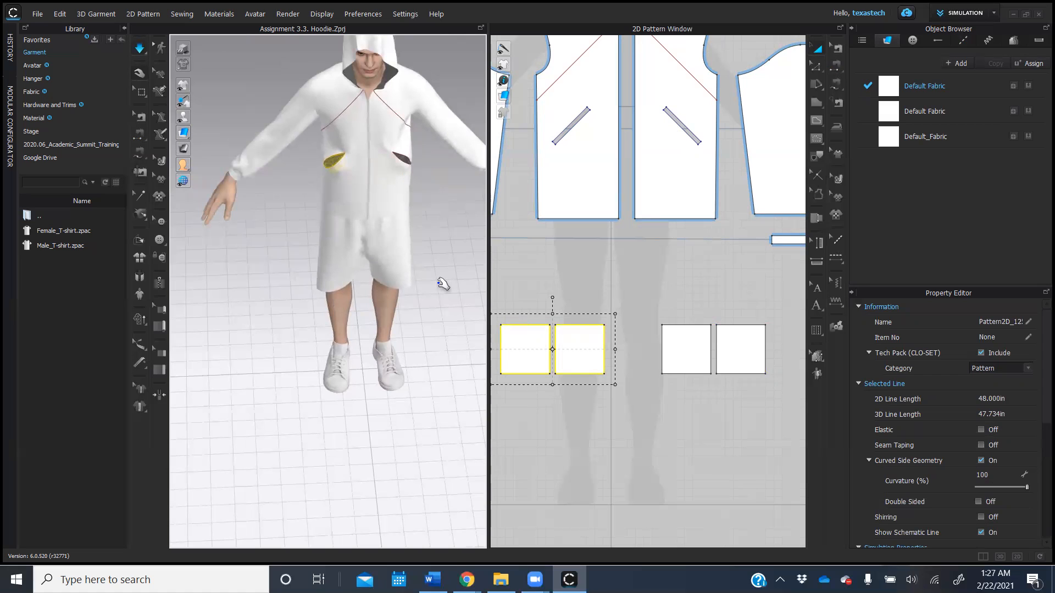
middle_click_drag(442, 290, 424, 350)
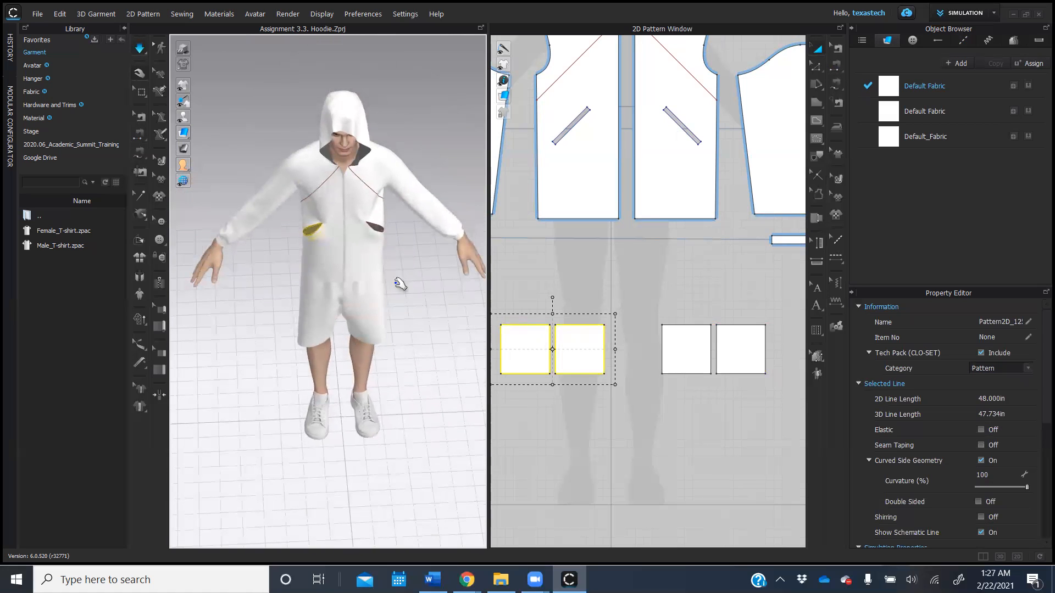
left_click(428, 296)
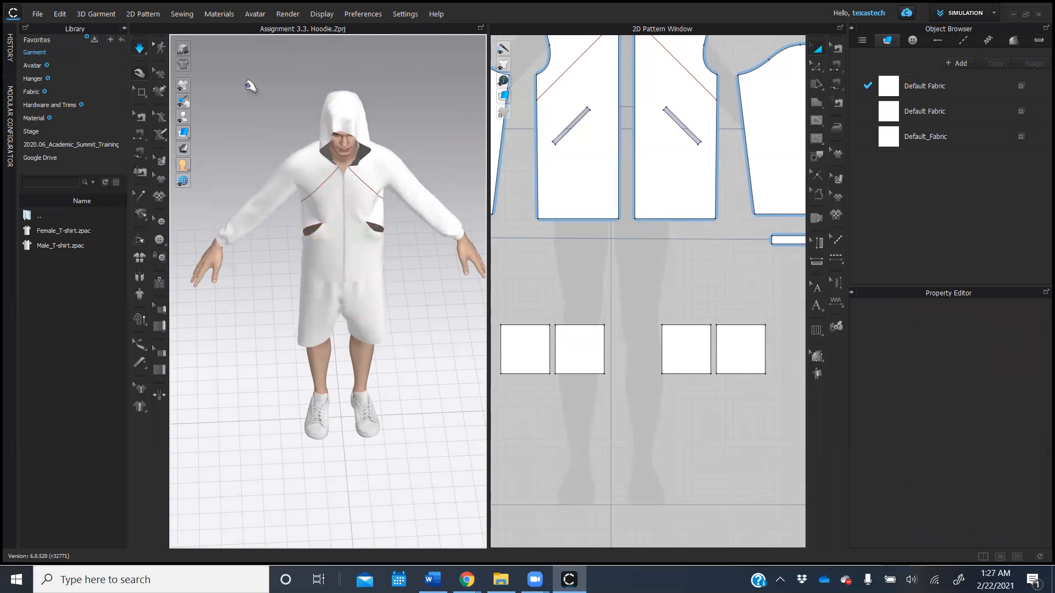
left_click(141, 50)
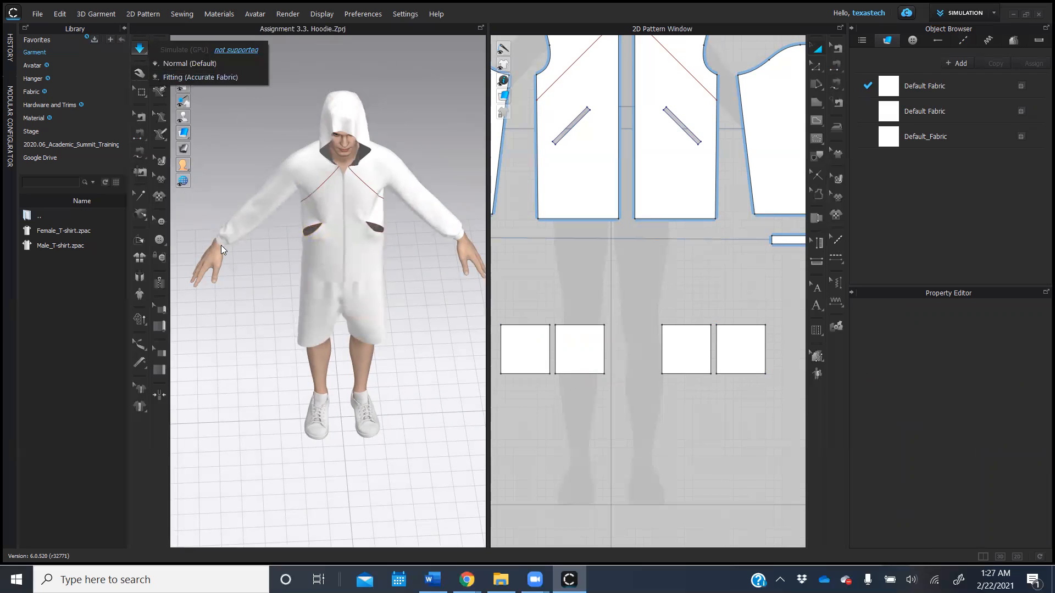
key("space")
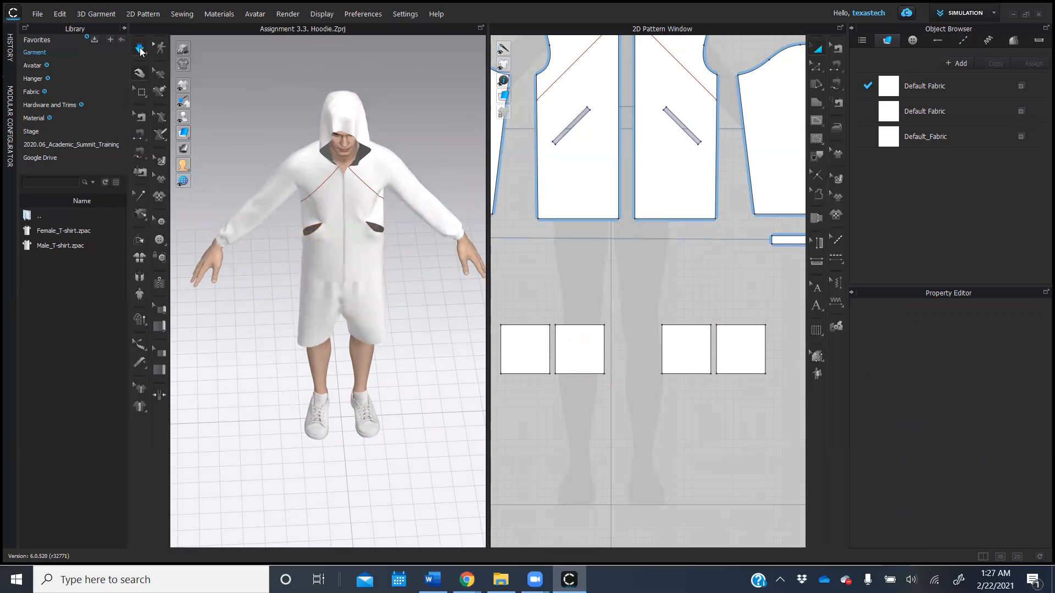
Select both sleeve cuffs and assign the first Default Fabric to them.
left_click(223, 247)
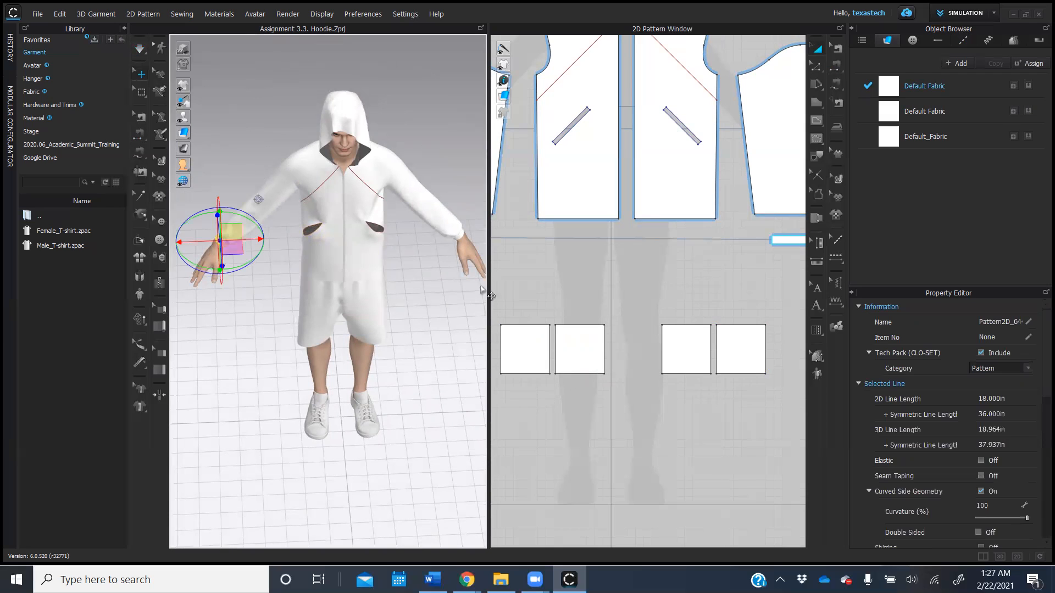
scroll(665, 274, "down", 5)
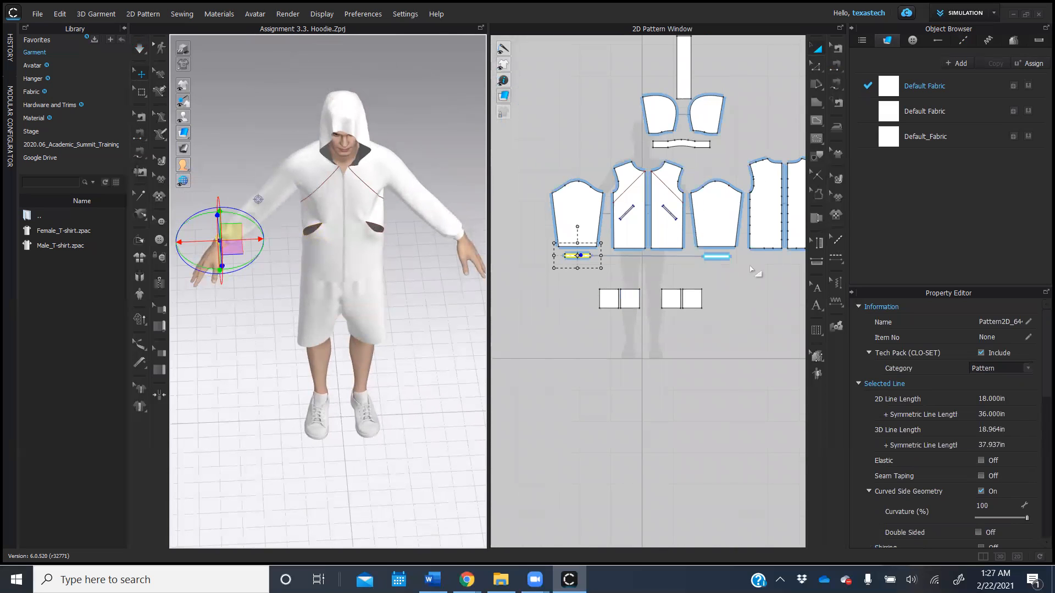
left_click(709, 255, "shift")
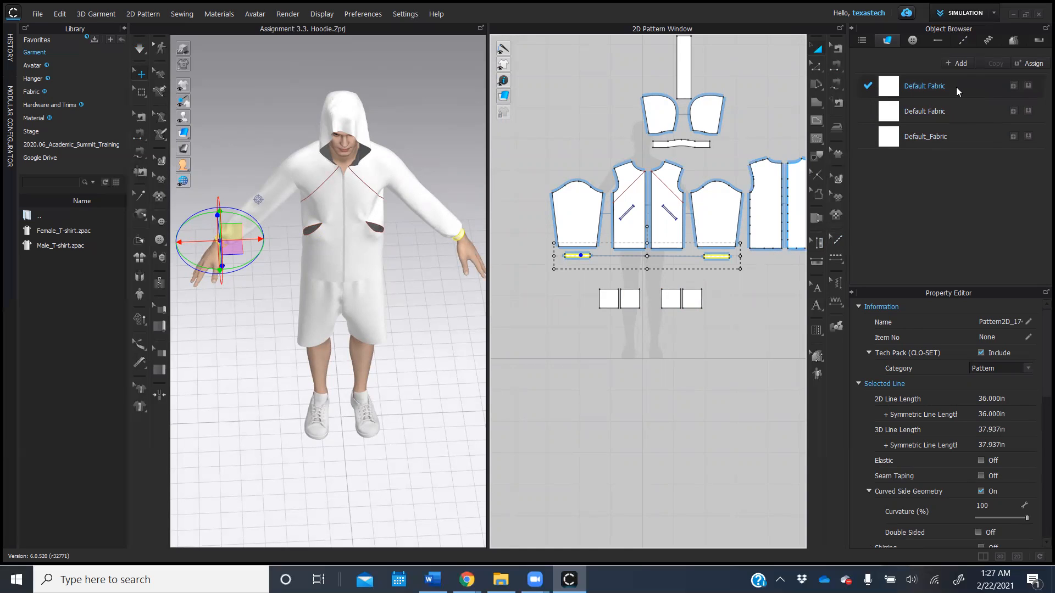
left_click(1028, 86)
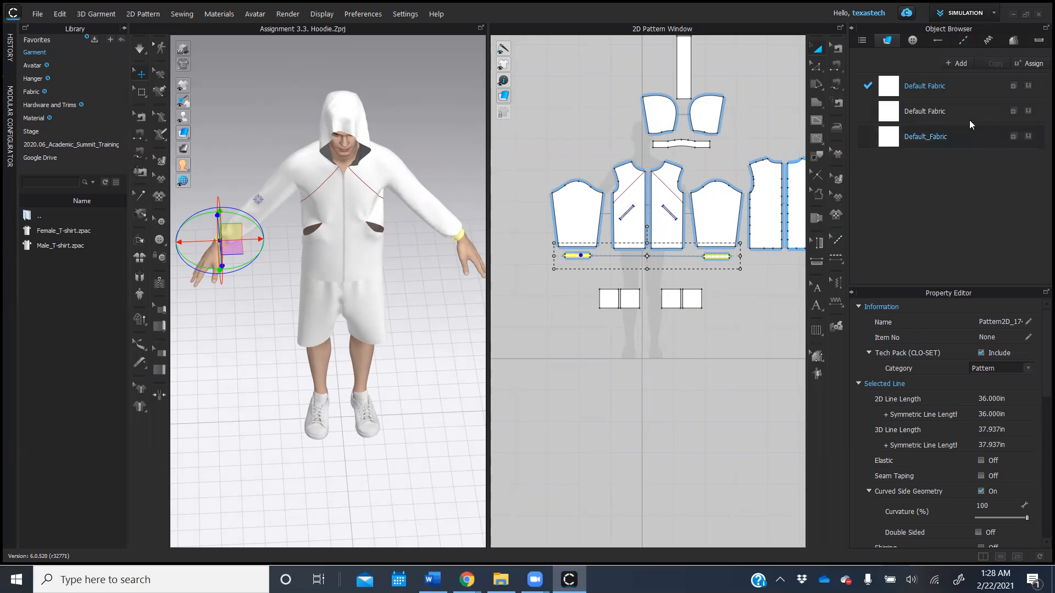
Set the color of the first Default Fabric to the Pantone swatch Green Spring (00A93C).
left_click(923, 87)
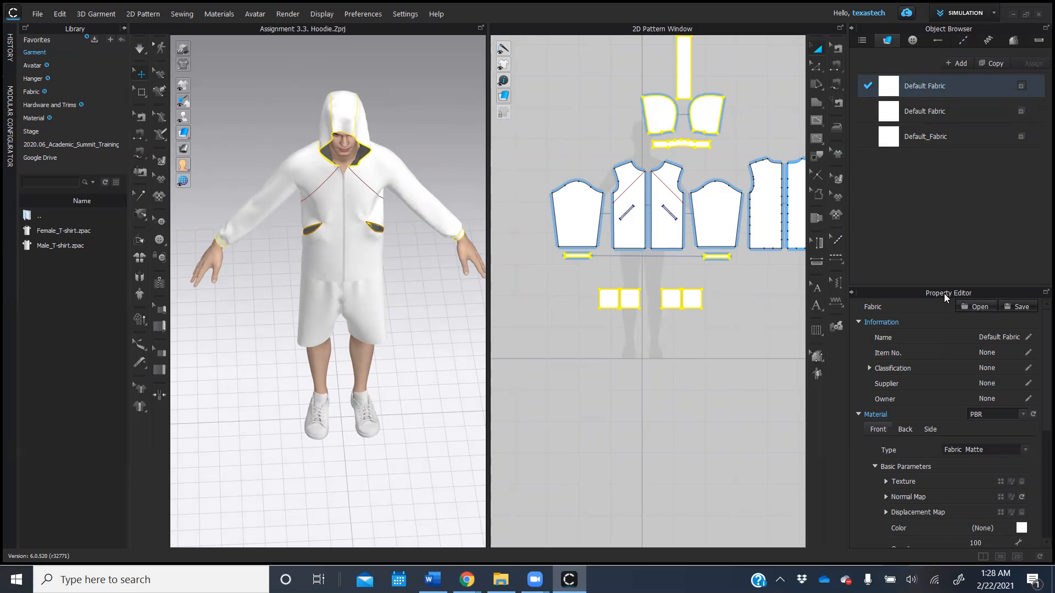
scroll(971, 391, "down", 3)
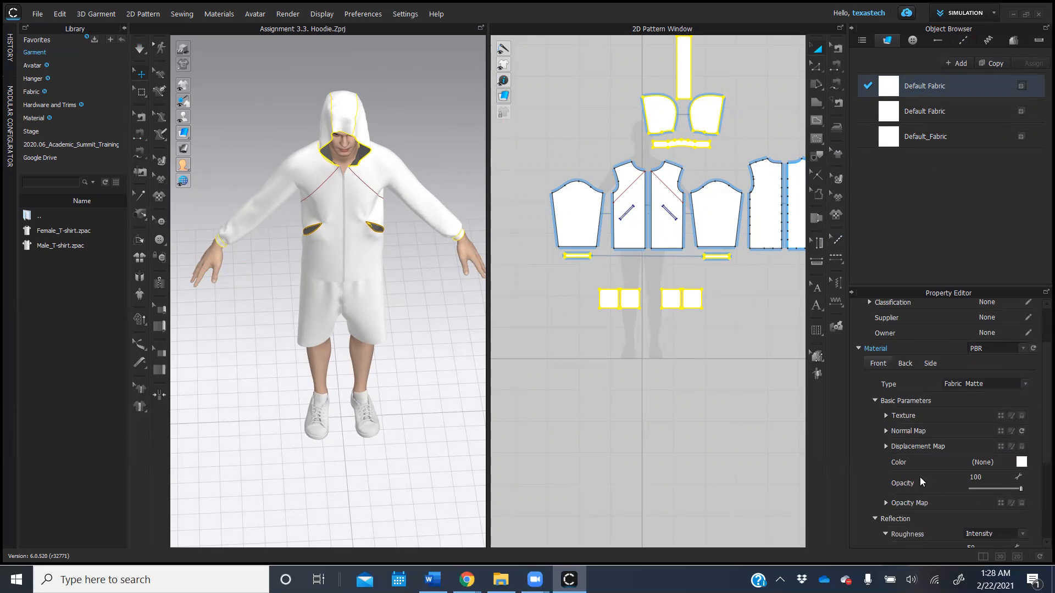
left_click(1021, 463)
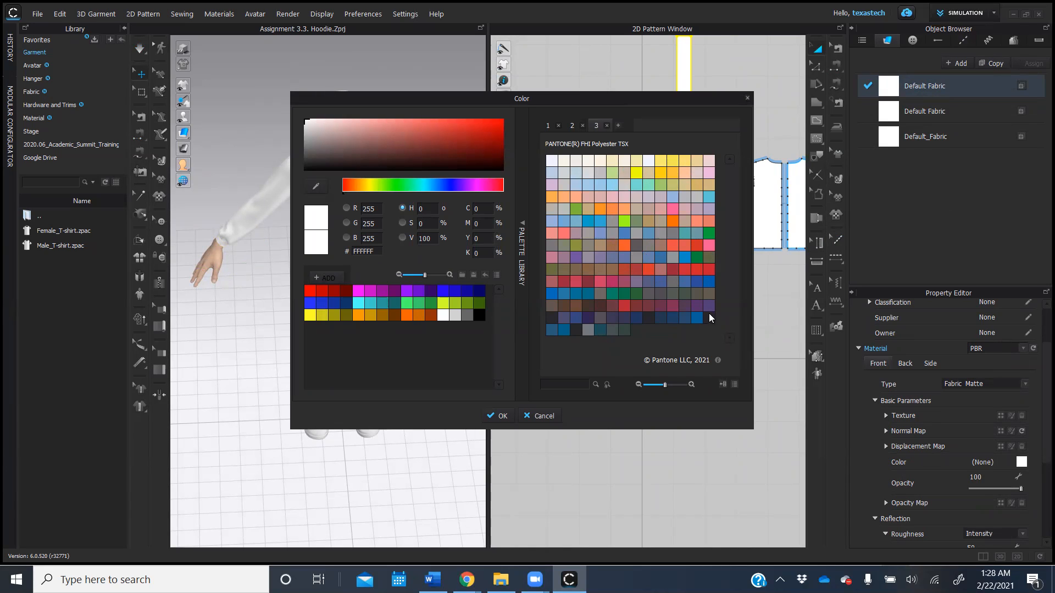
left_click(709, 233)
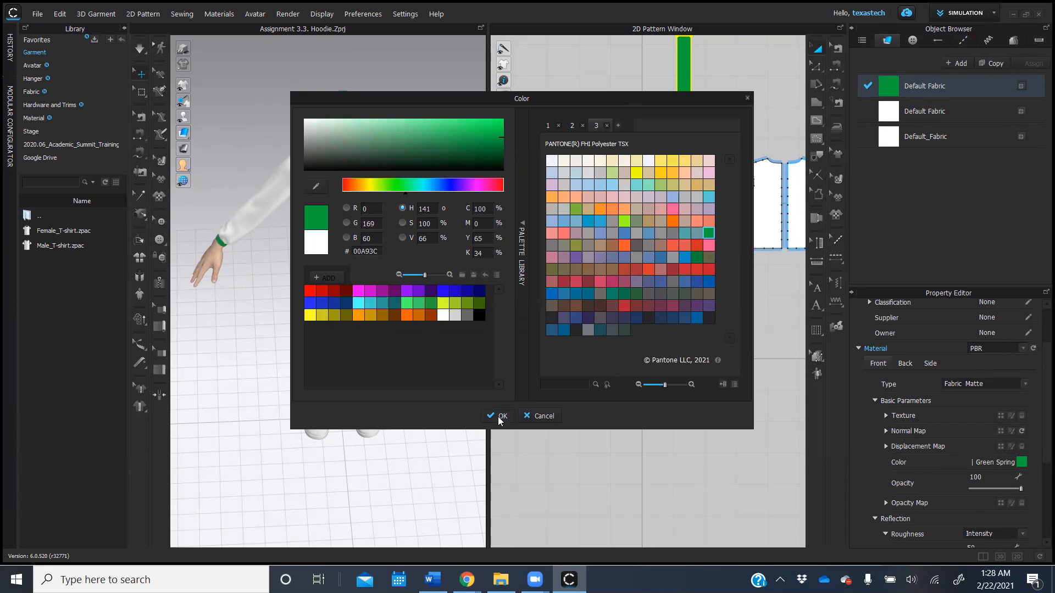
left_click(500, 417)
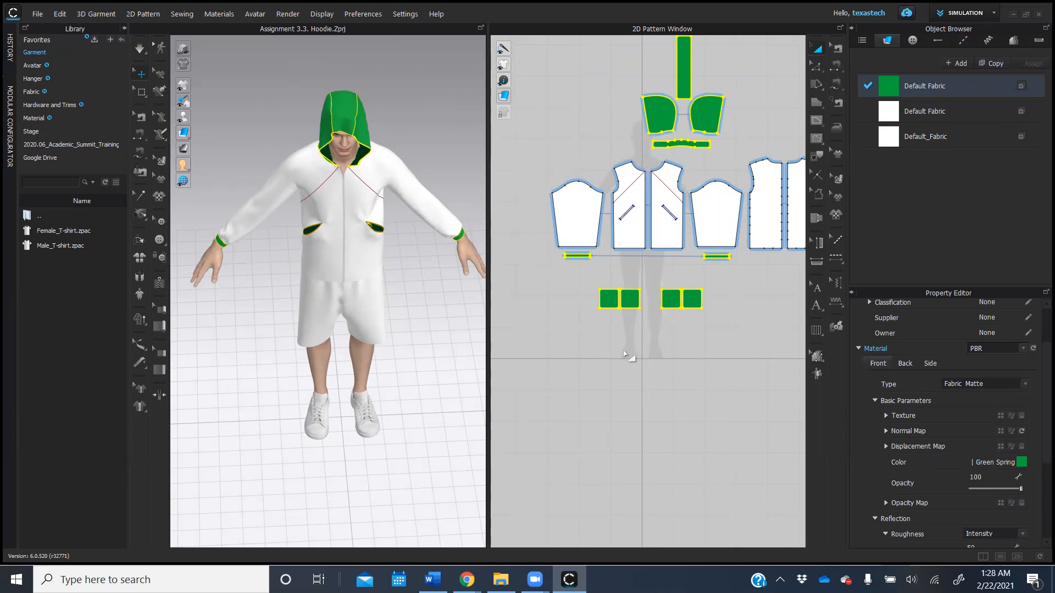
left_click(623, 362)
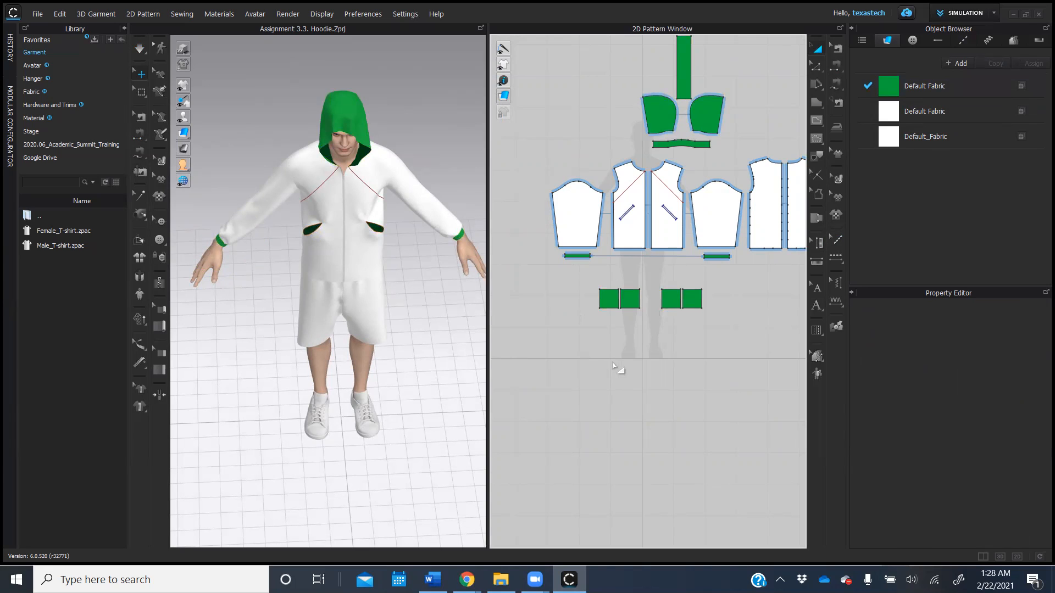
Select both sleeves and assign Default_Fabric to them, dismissing any file dialog opened by mistake.
scroll(615, 366, "down", 2)
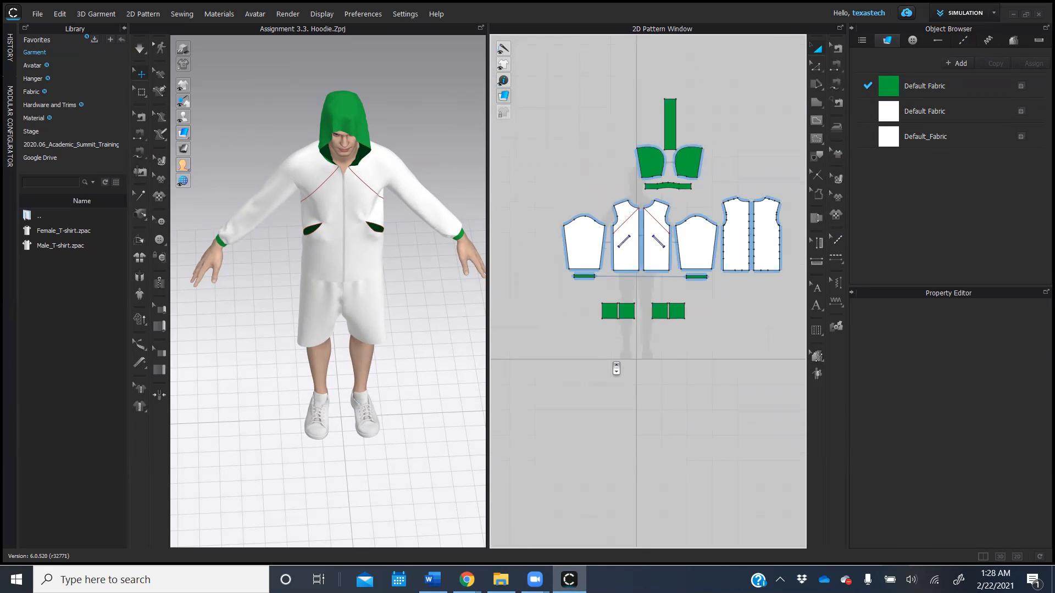
scroll(616, 369, "up", 1)
scroll(616, 369, "down", 2)
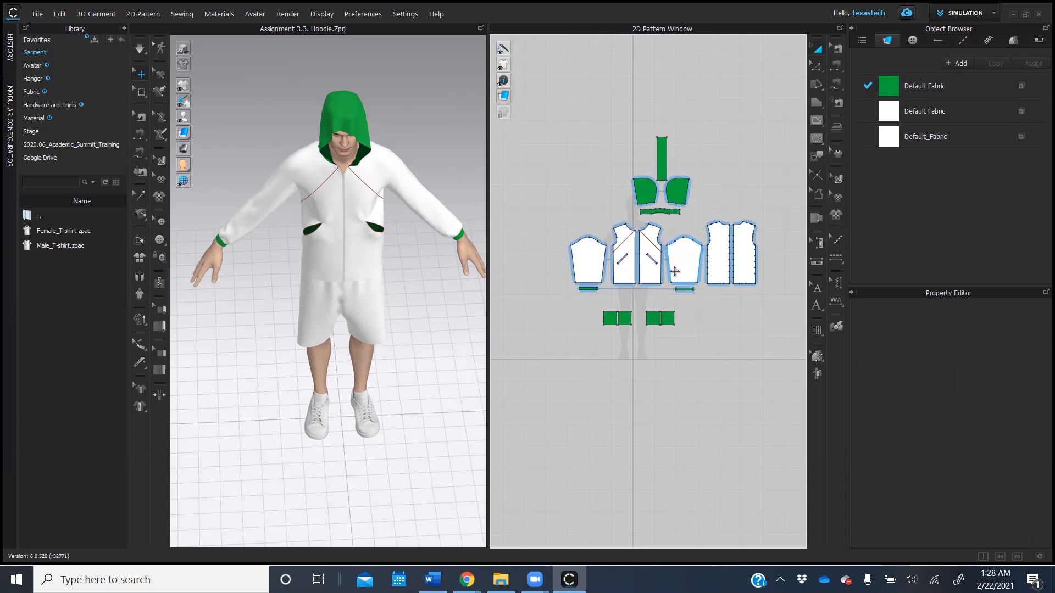
left_click(591, 259)
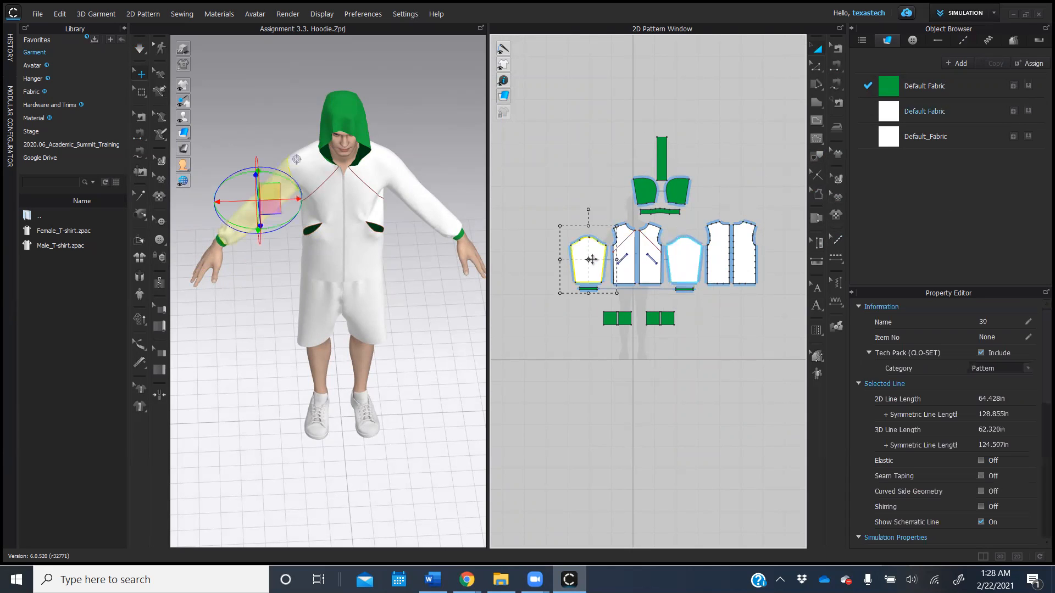
left_click(691, 262, "shift")
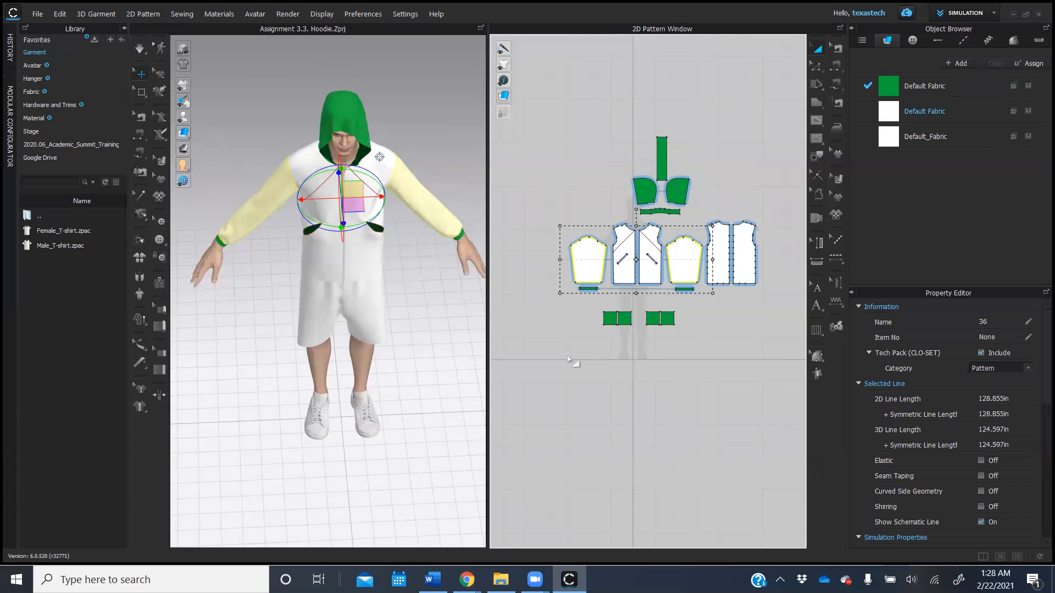
left_click(1013, 137)
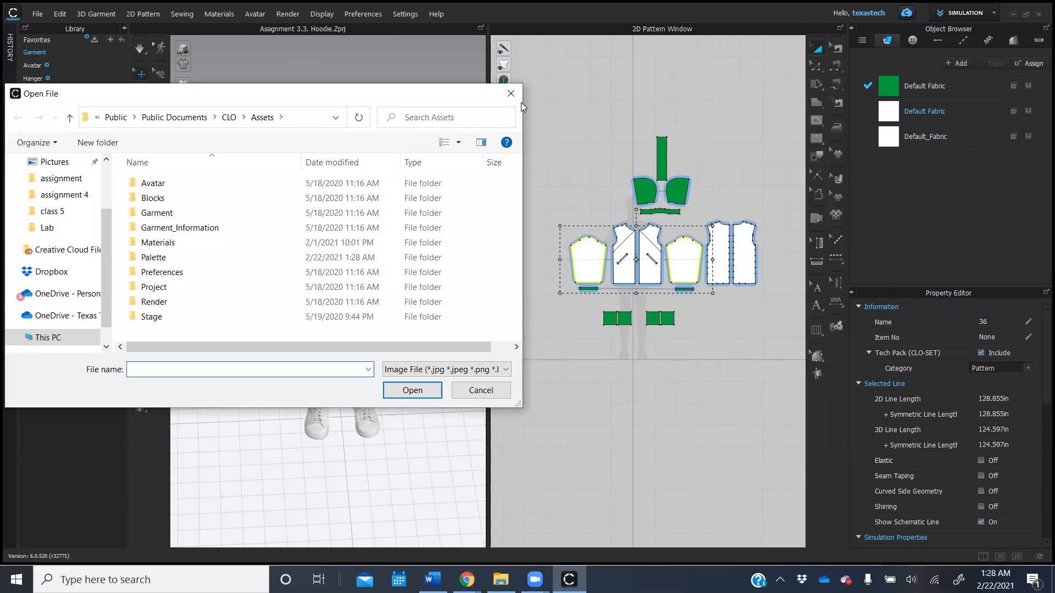
left_click(511, 93)
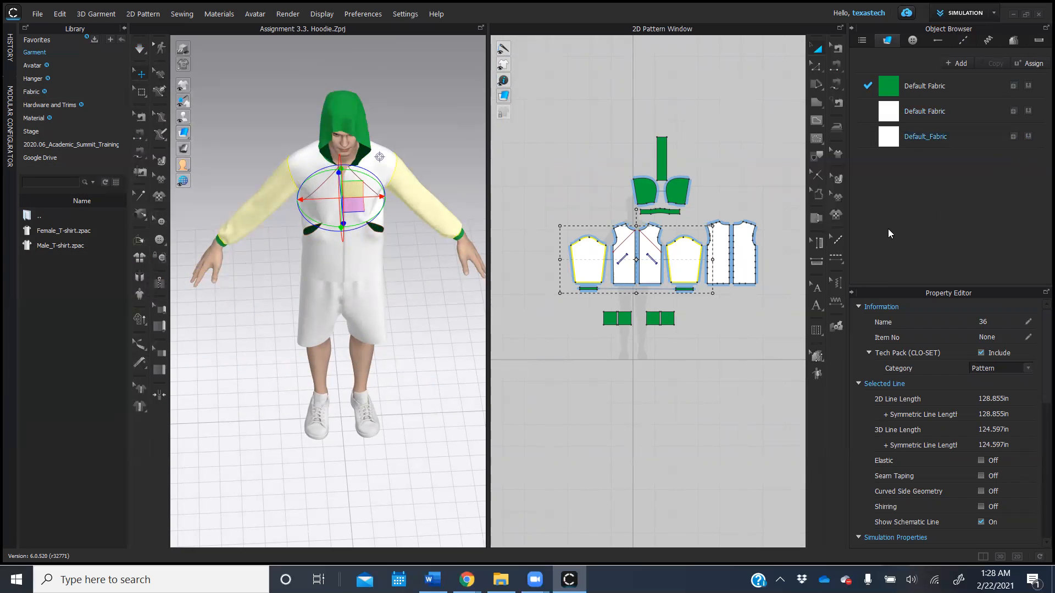
Set the color of Default_Fabric to the dark teal Pantone swatch Submerged (1E4D5A).
left_click(935, 138)
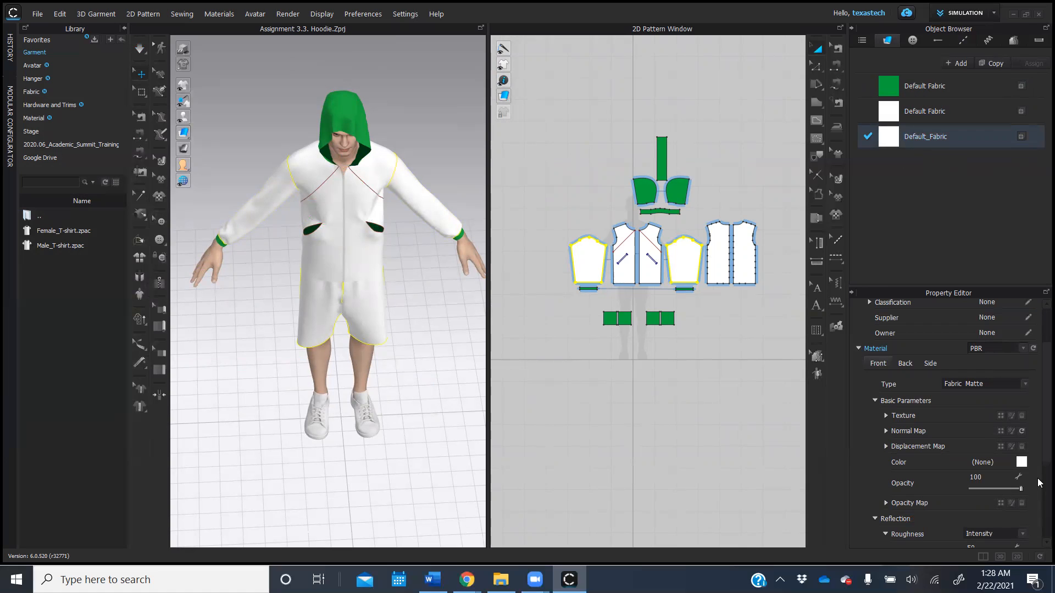
left_click(1022, 462)
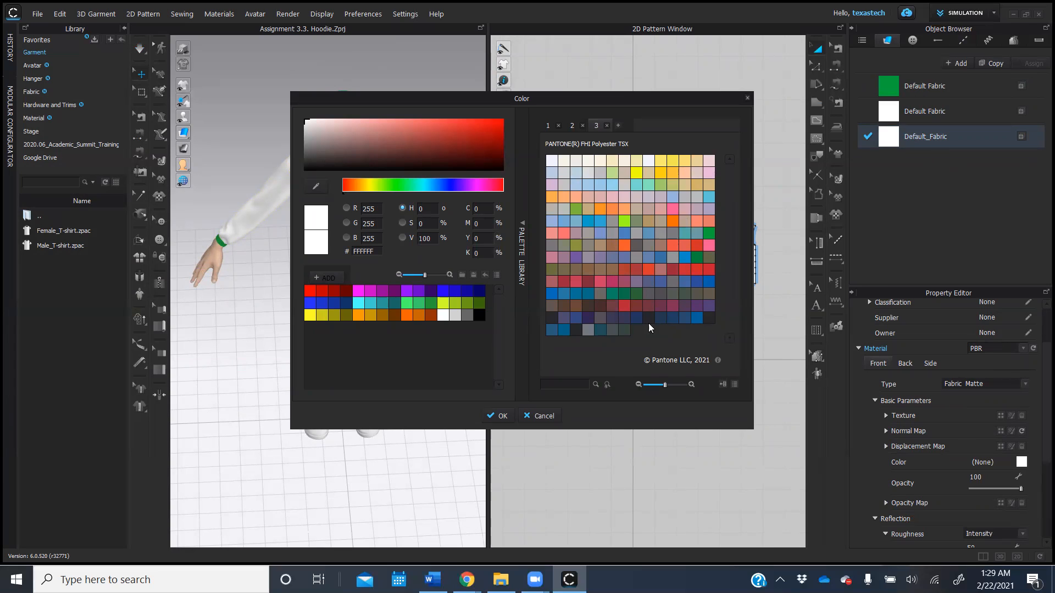
left_click(600, 329)
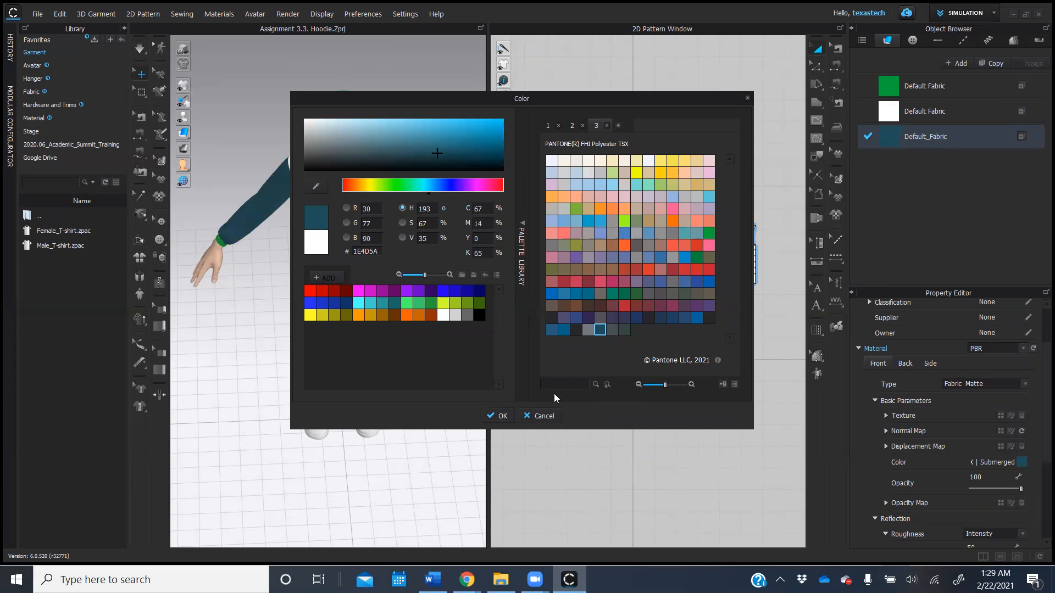
left_click(501, 416)
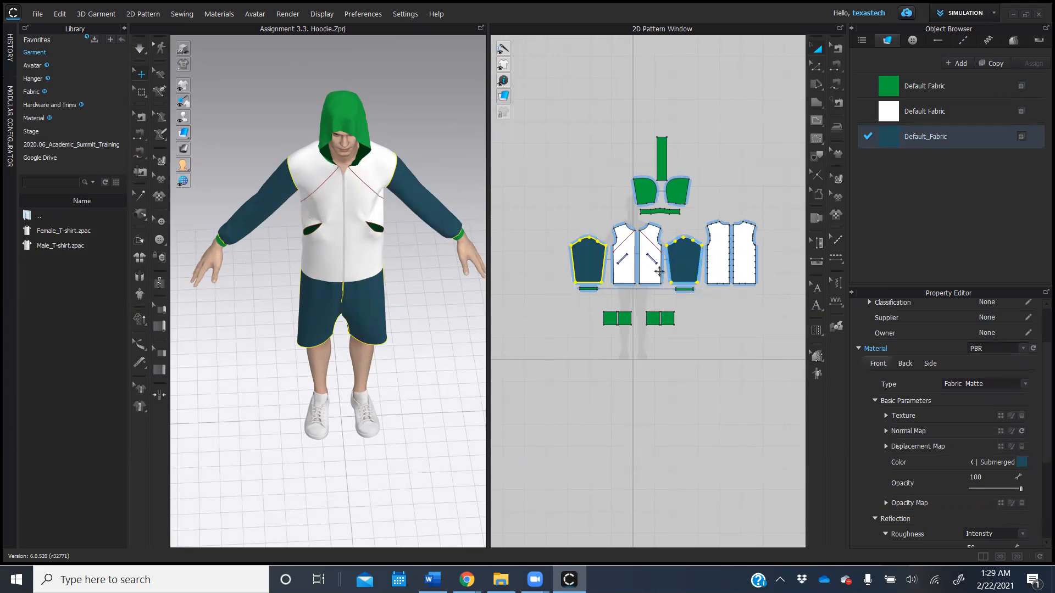
Select the front and back panels to check their fabric, and examine the colored hoodie on the avatar.
left_click(655, 281)
left_click(633, 282, "shift")
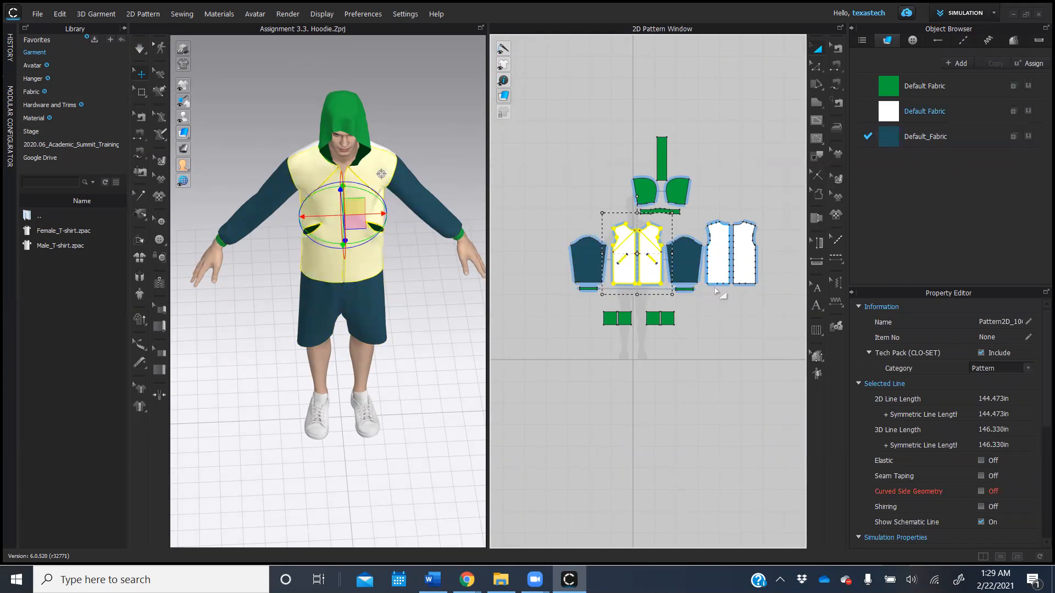
left_click(714, 269, "shift")
left_click(753, 264, "shift")
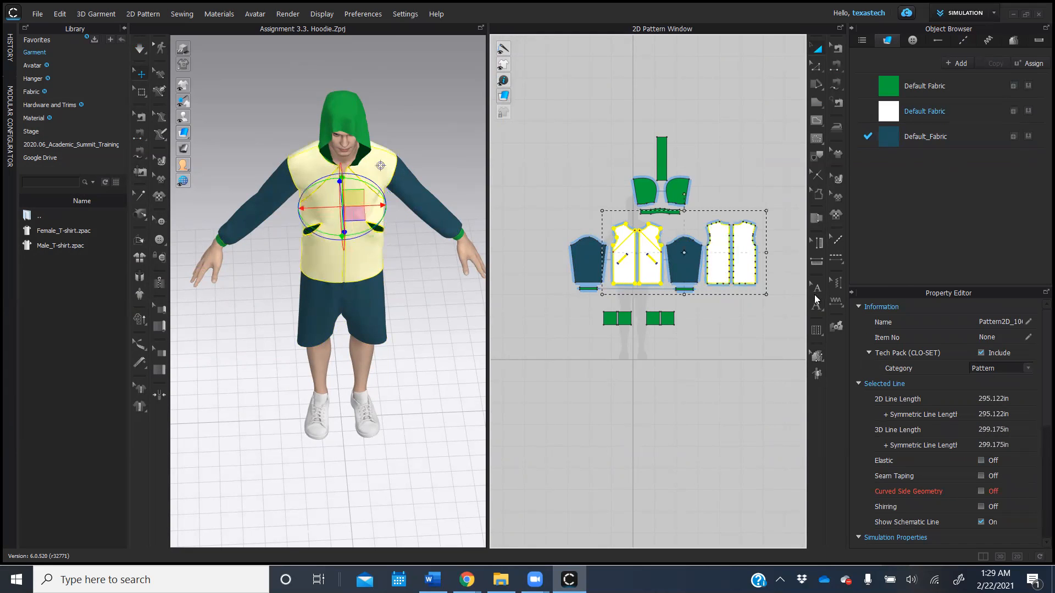
left_click(670, 374)
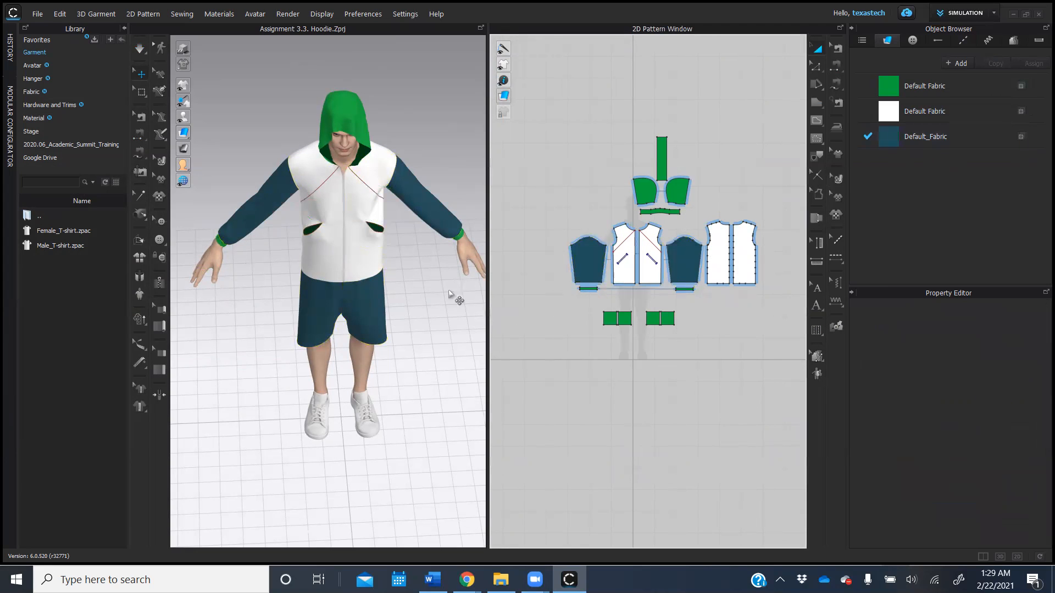
scroll(402, 302, "down", 4)
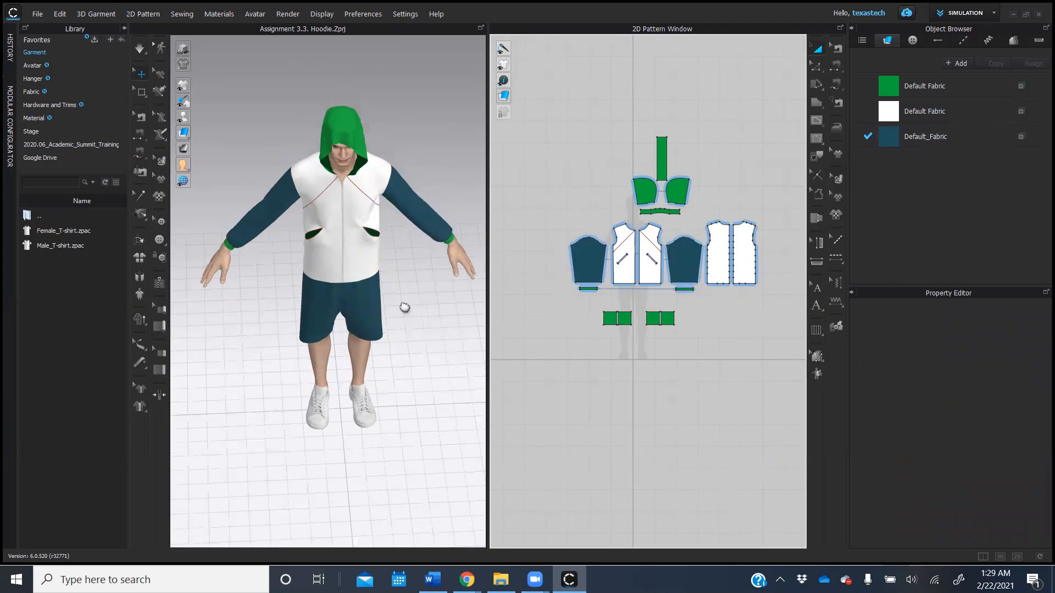
right_click_drag(399, 301, 381, 266)
scroll(389, 271, "up", 5)
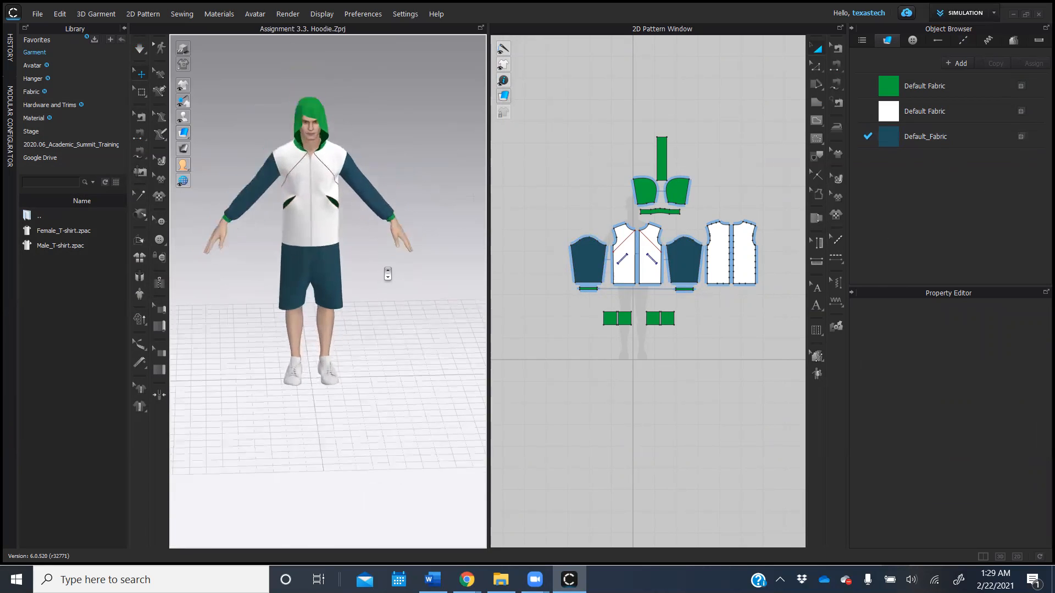
Set the color of the hoodie's front zipper to the Pantone swatch Lounge Lizard (9AFF1B).
middle_click_drag(411, 221, 400, 314)
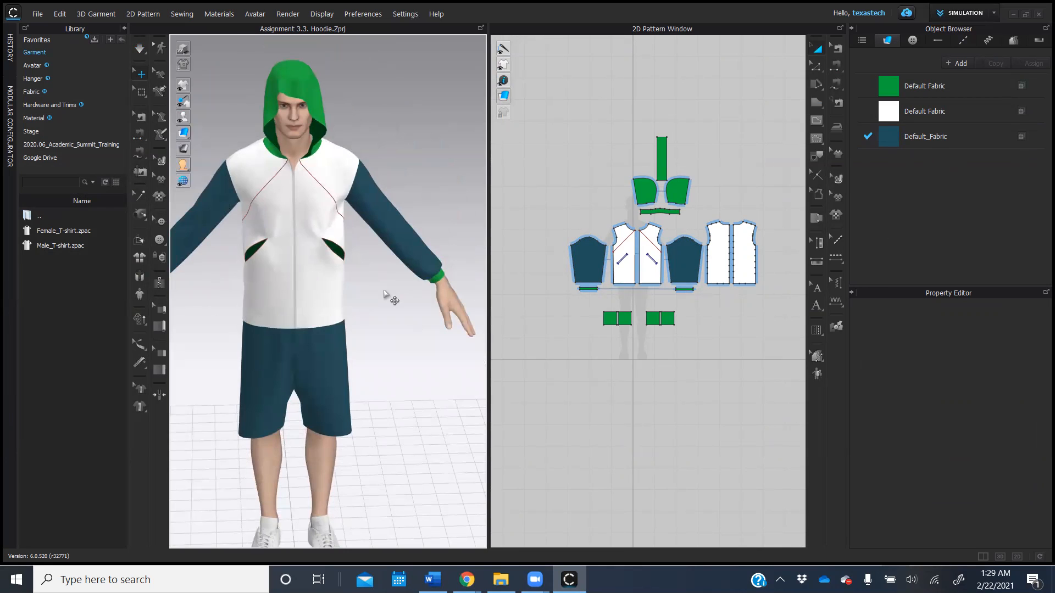
scroll(387, 295, "up", 5)
middle_click_drag(412, 273, 454, 335)
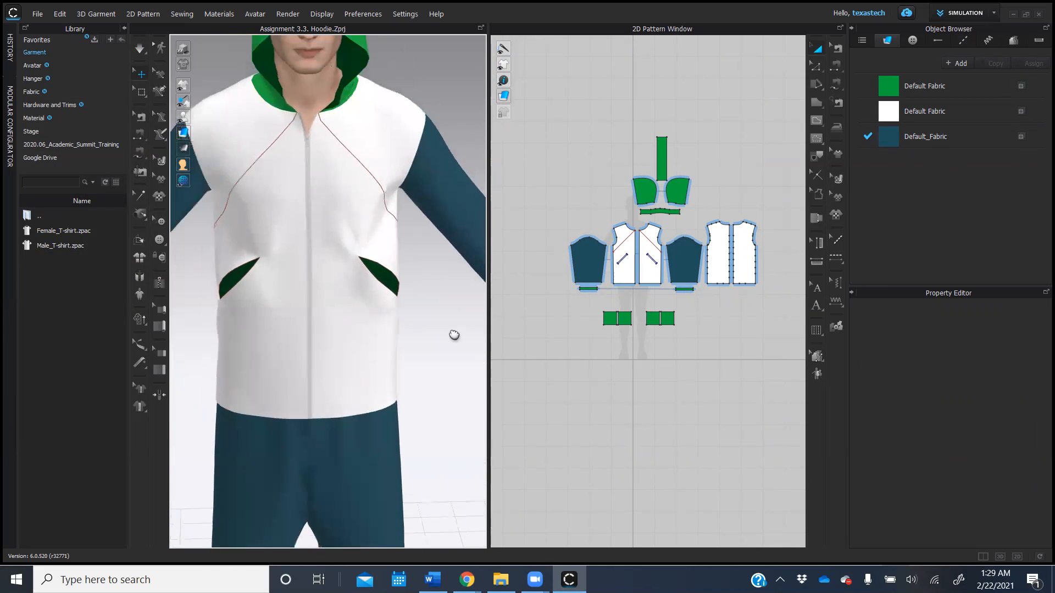
scroll(405, 236, "up", 3)
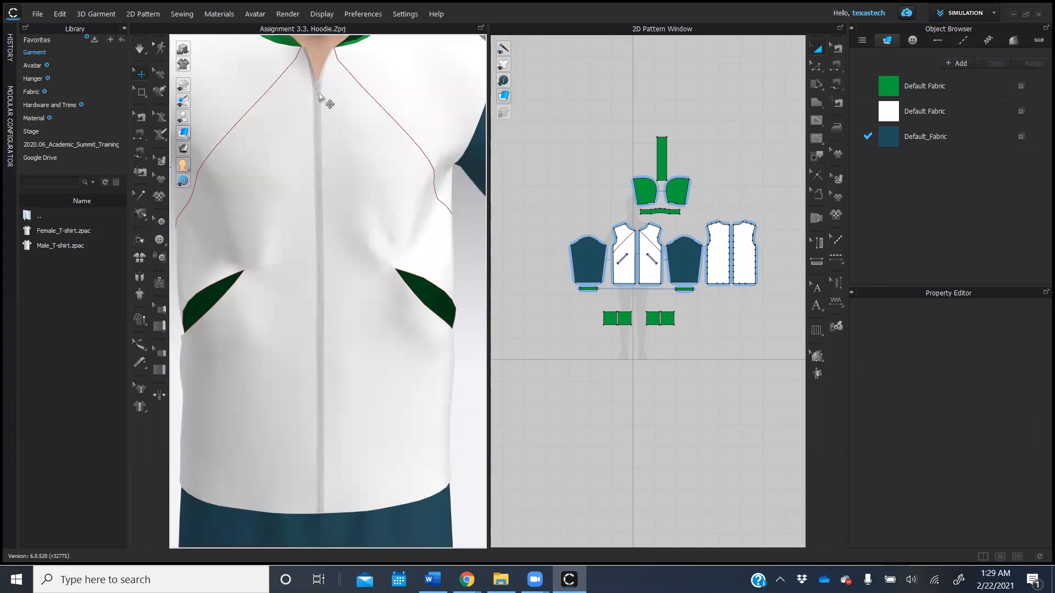
left_click(318, 141)
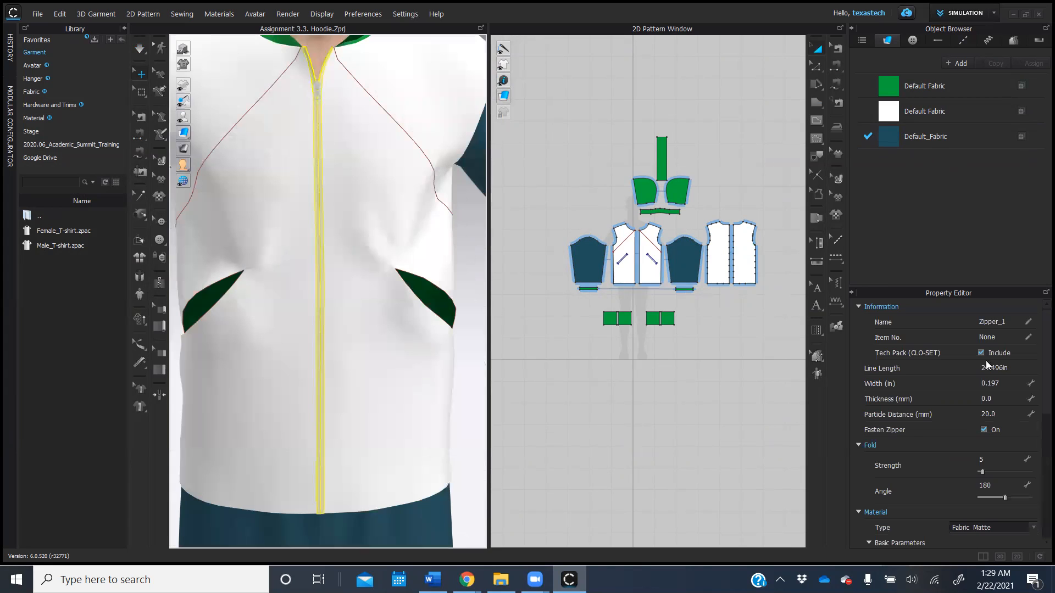
scroll(996, 362, "down", 3)
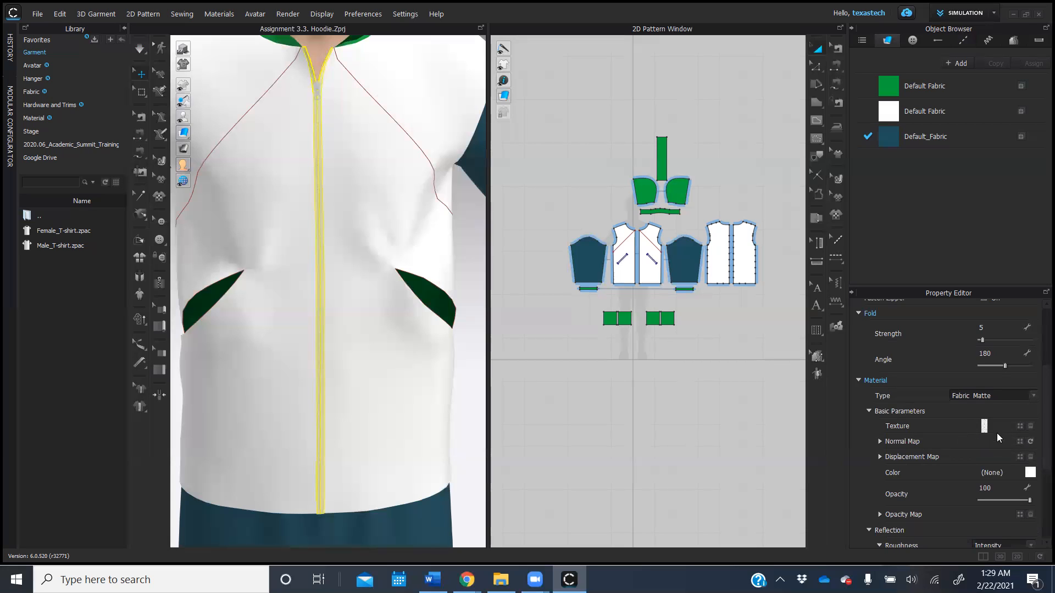
left_click(1031, 473)
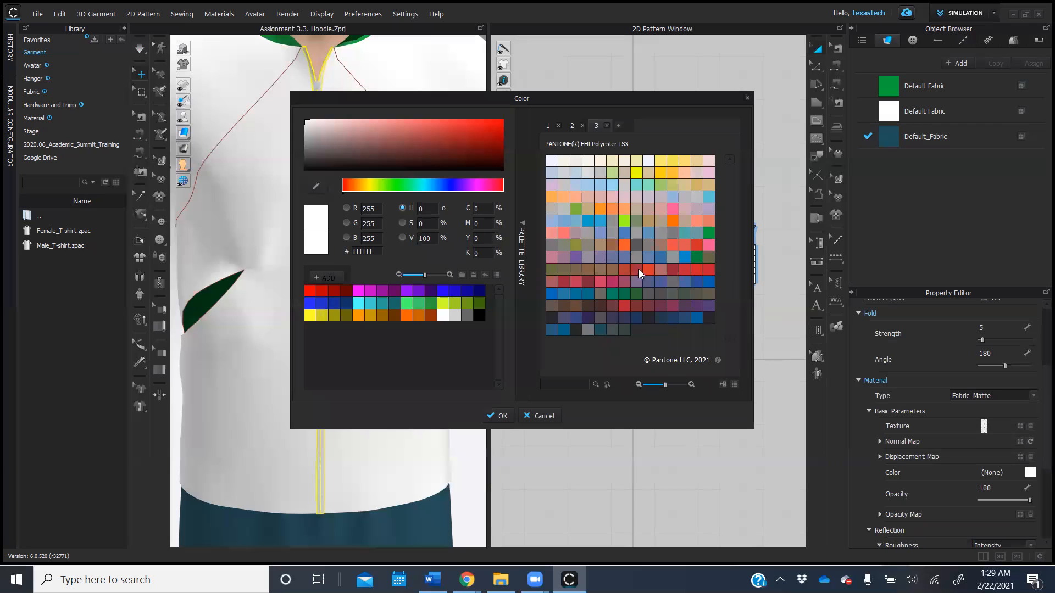
left_click(625, 221)
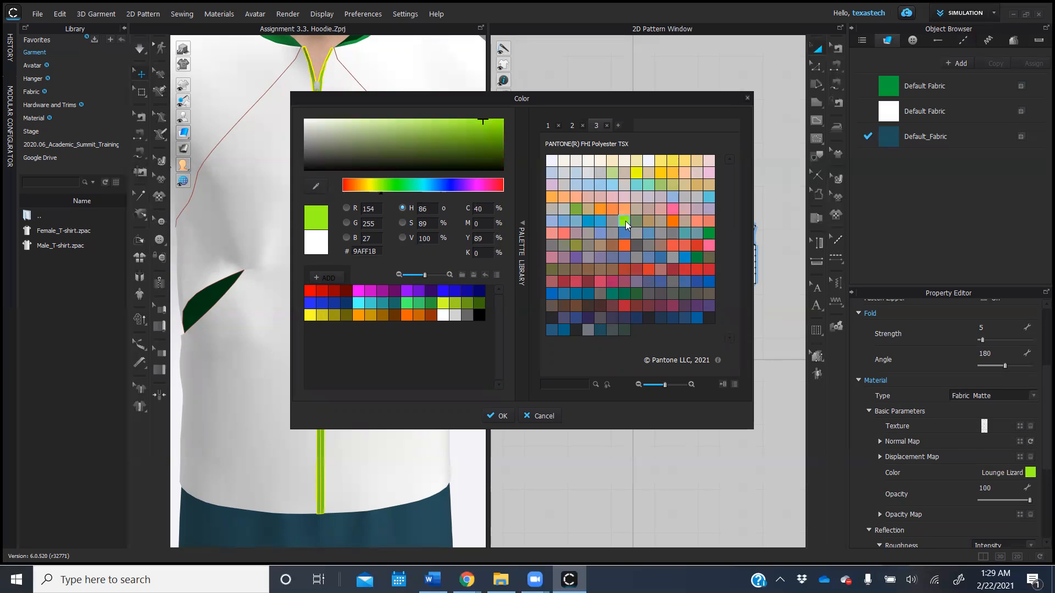
left_click(502, 416)
left_click(606, 392)
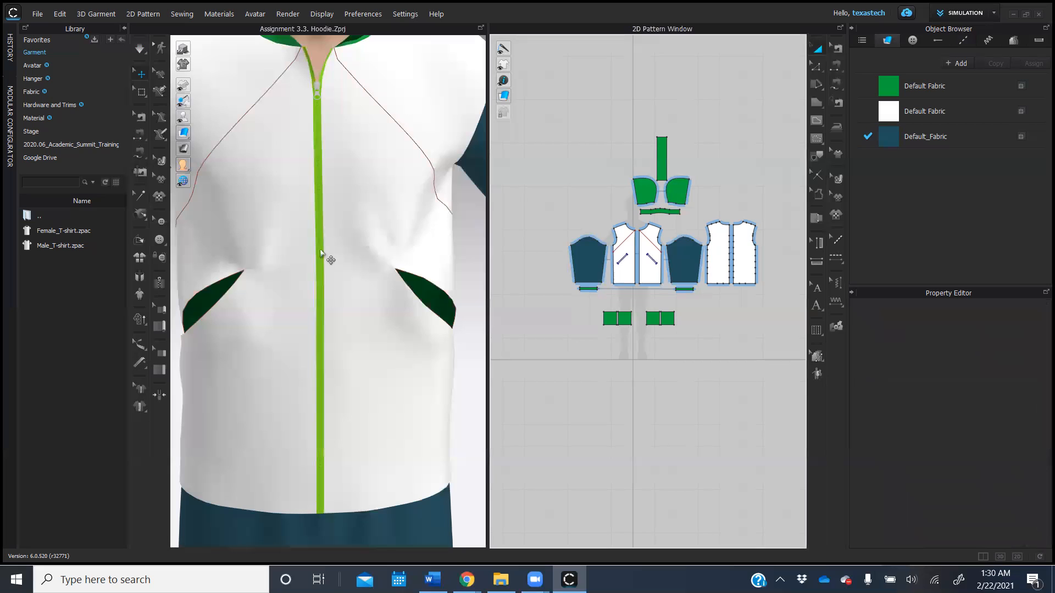
Restyle the zipper's slider with the plain smooth oval shape and its puller with the short flared tab shape.
left_click(317, 88)
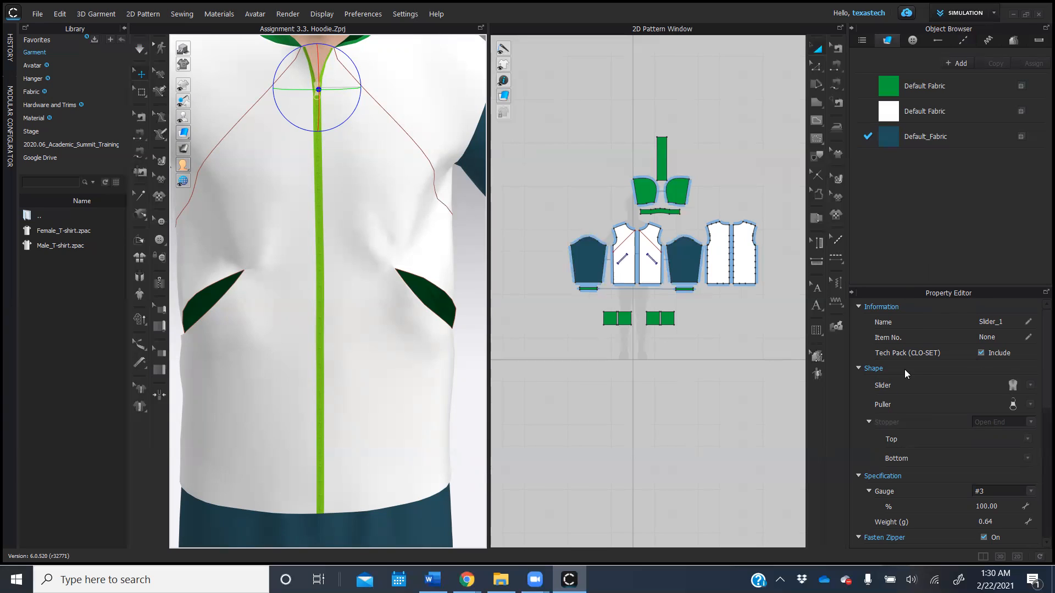
left_click(1029, 385)
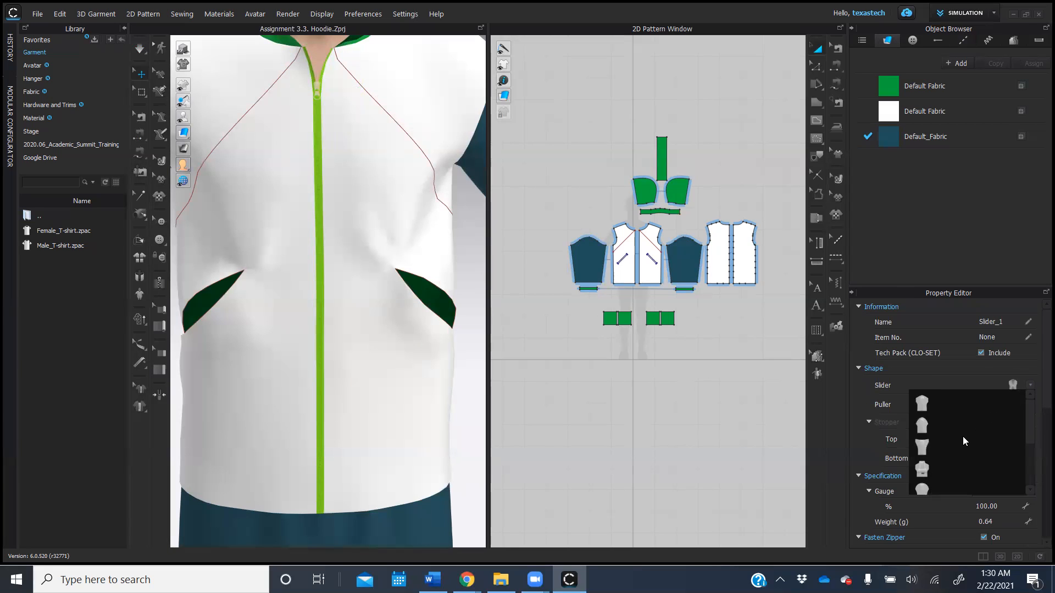
scroll(963, 436, "down", 2)
left_click(925, 484)
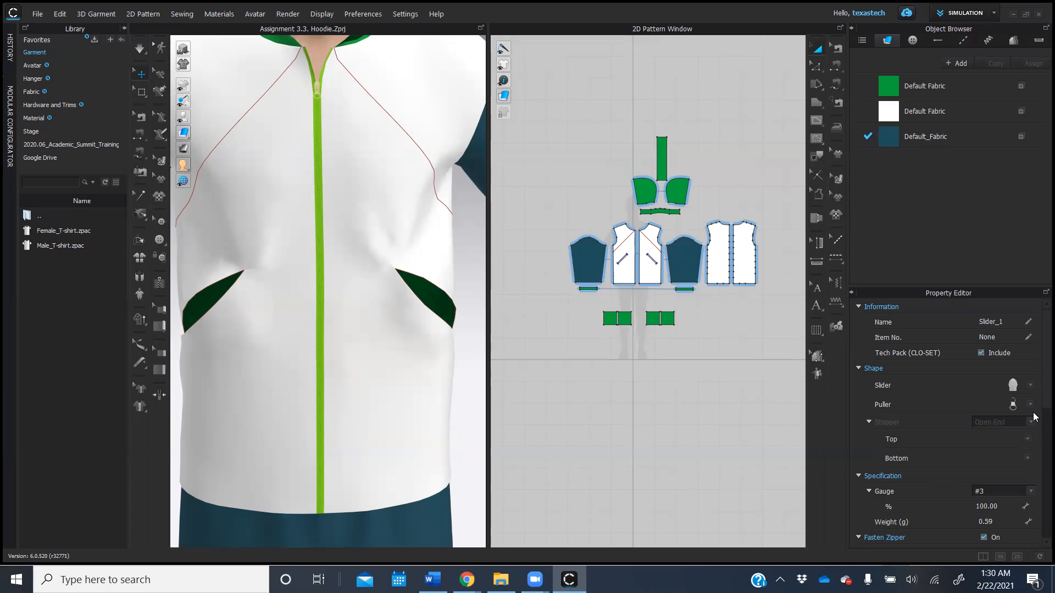
scroll(956, 489, "down", 3)
scroll(949, 456, "down", 2)
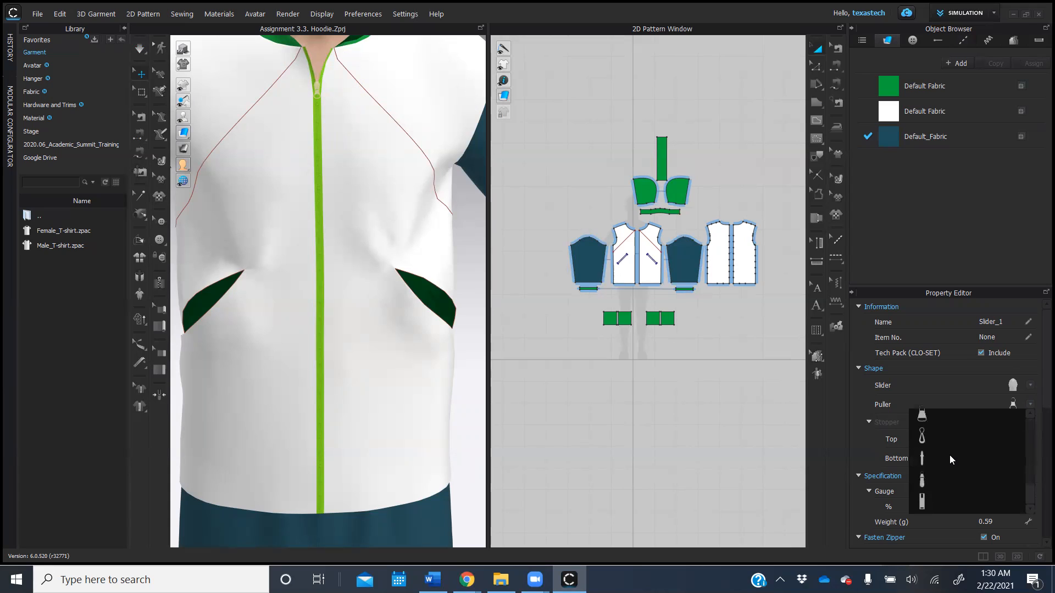
scroll(951, 458, "up", 2)
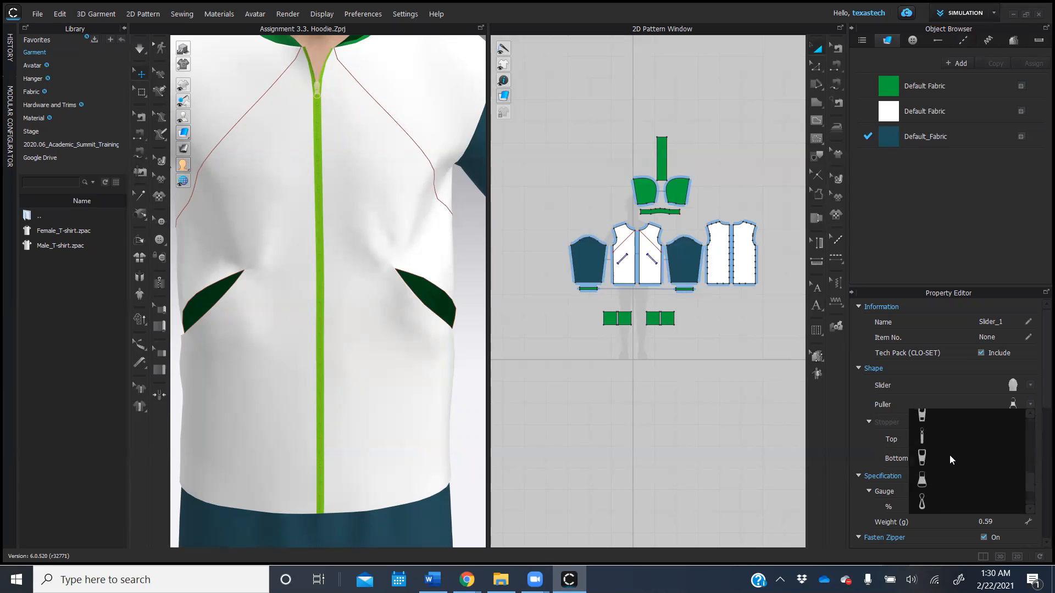
left_click(932, 474)
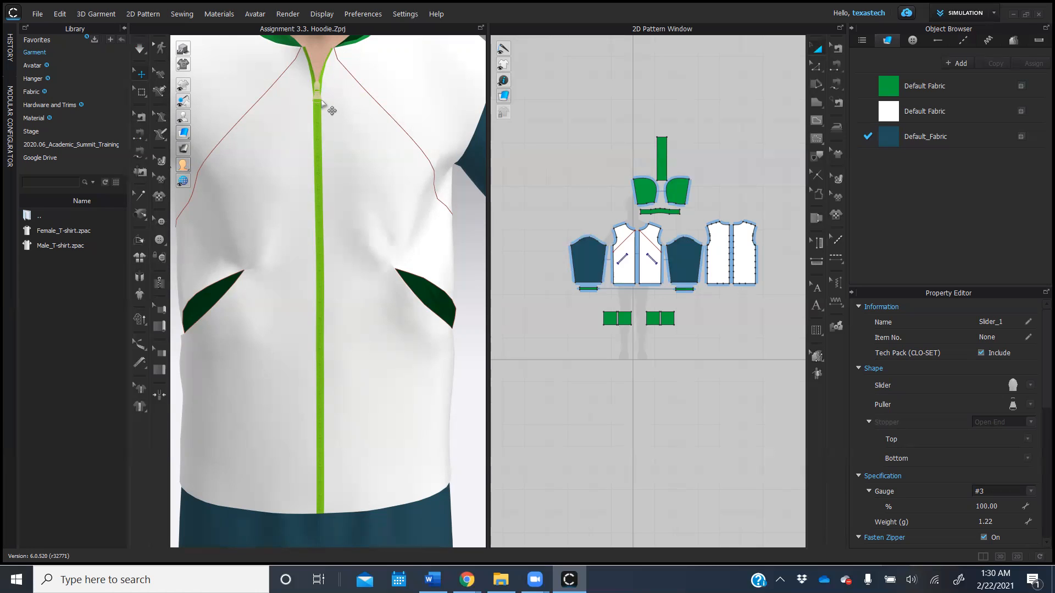
Set the material type of the hoodie's front zipper to Metal and deselect the zipper.
scroll(961, 418, "down", 3)
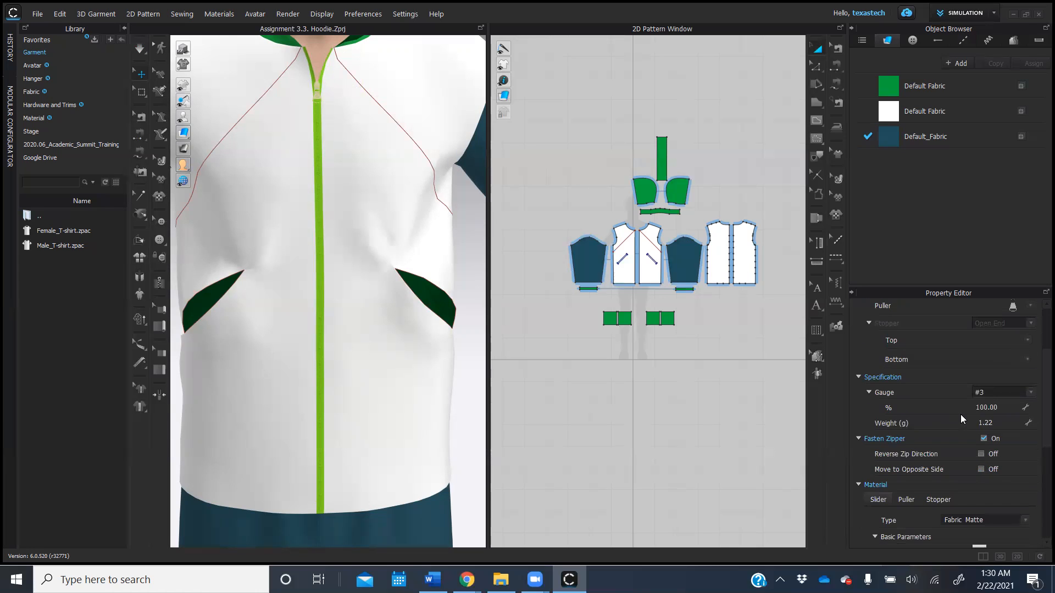
scroll(961, 414, "down", 2)
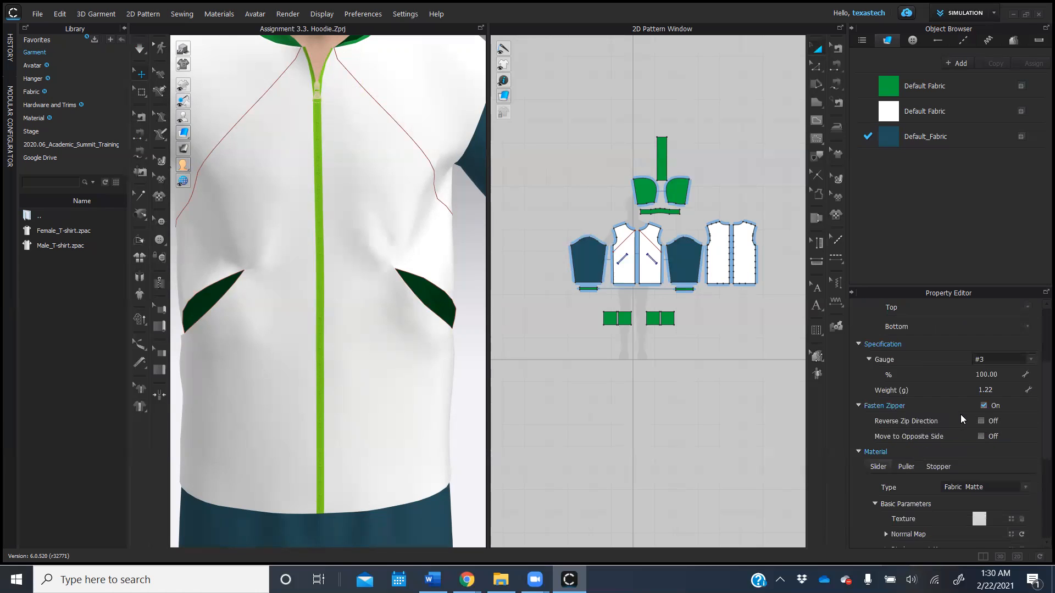
left_click(317, 199)
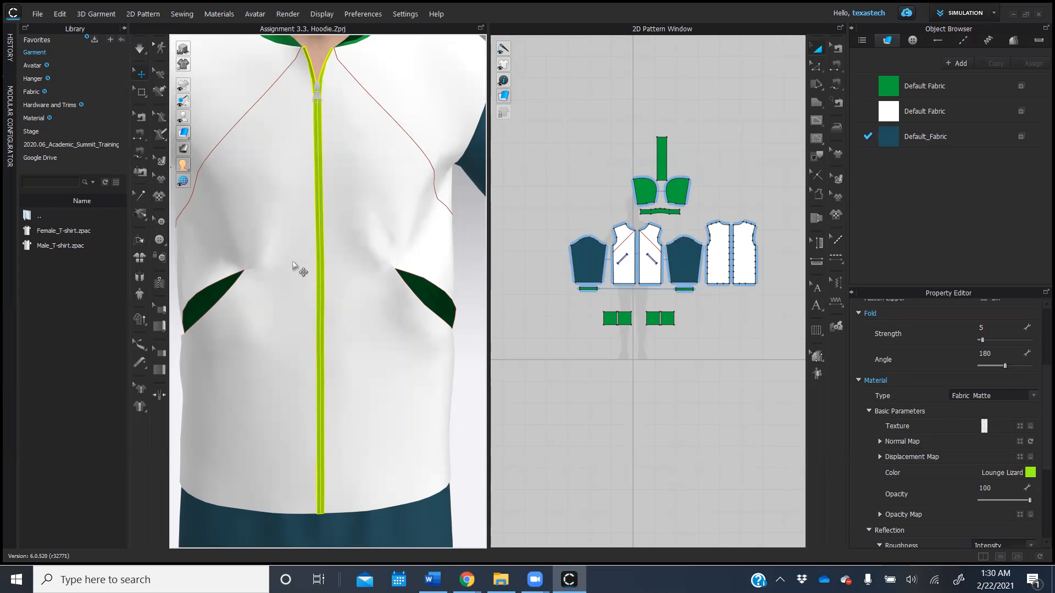
scroll(985, 368, "down", 5)
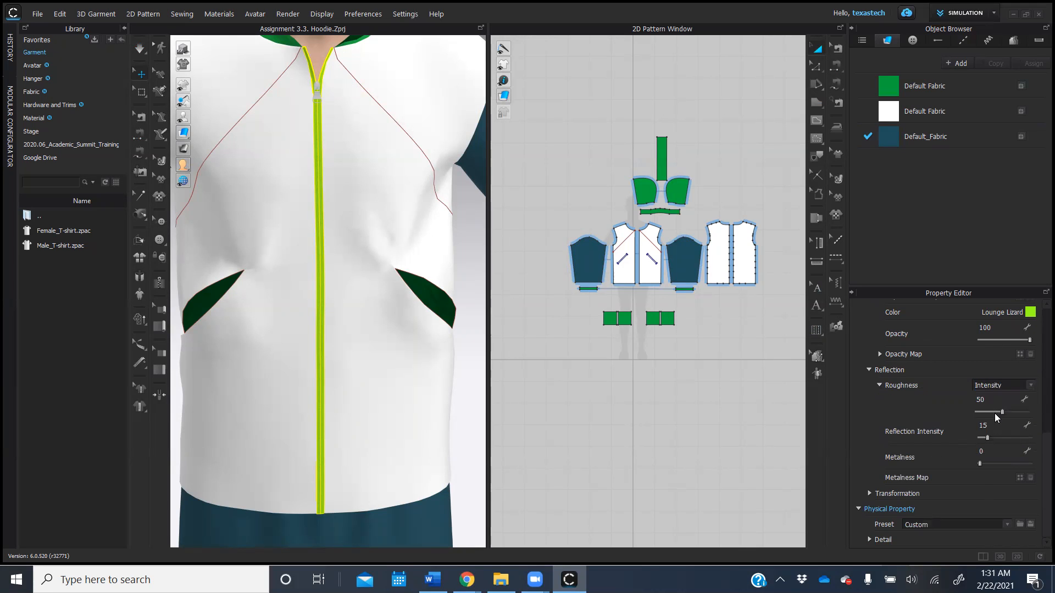
scroll(995, 414, "up", 6)
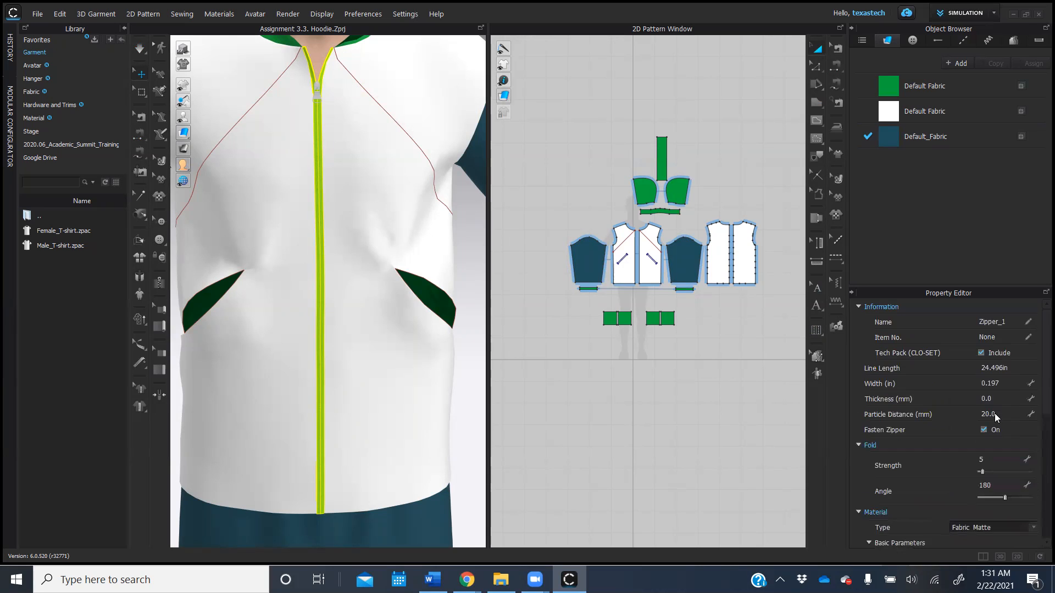
scroll(994, 414, "down", 1)
scroll(999, 419, "down", 1)
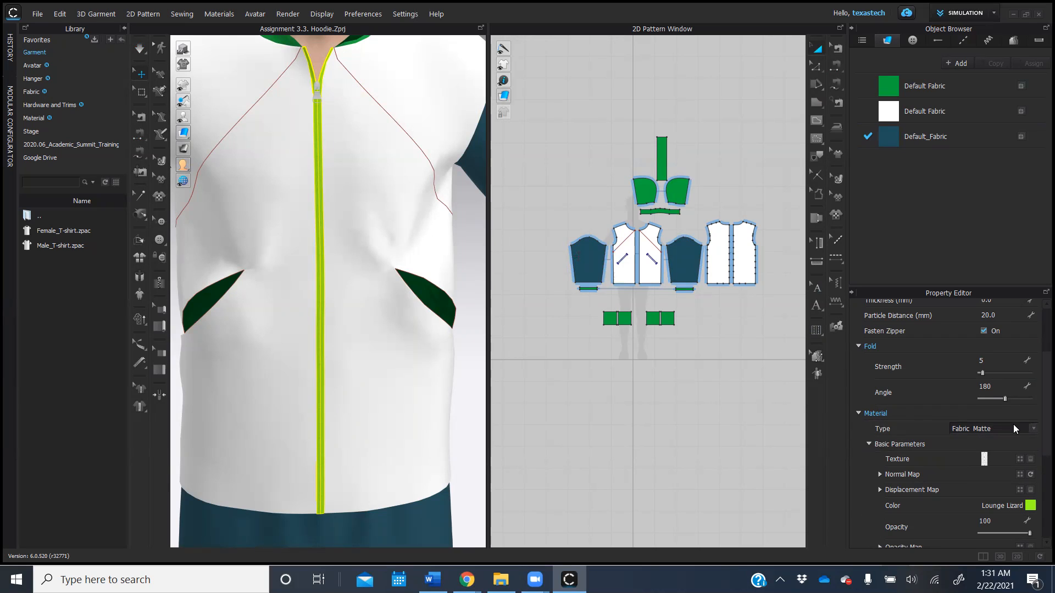
left_click(1034, 430)
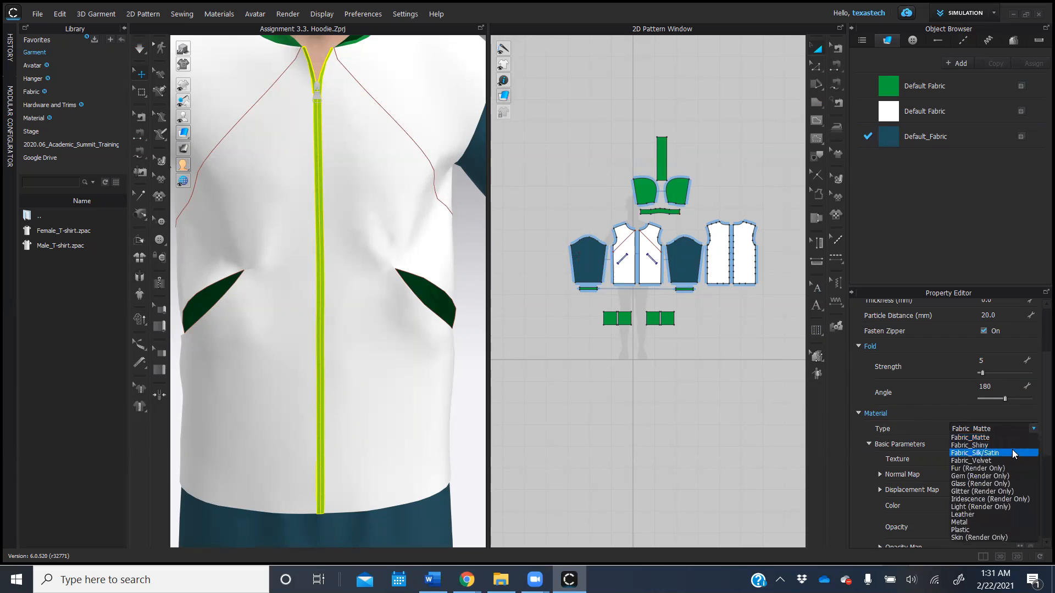
left_click(993, 522)
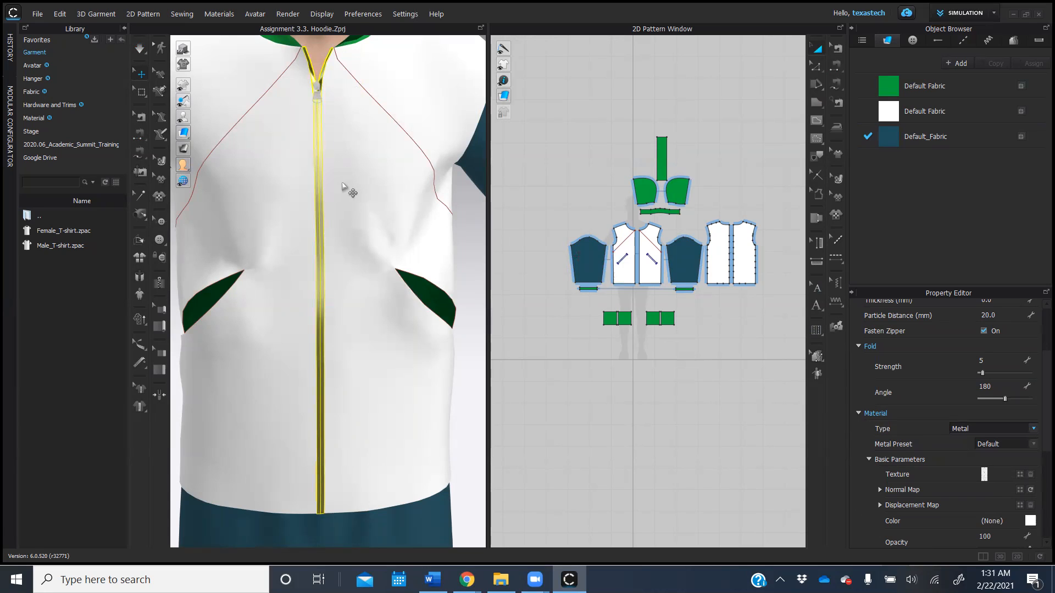
left_click(673, 403)
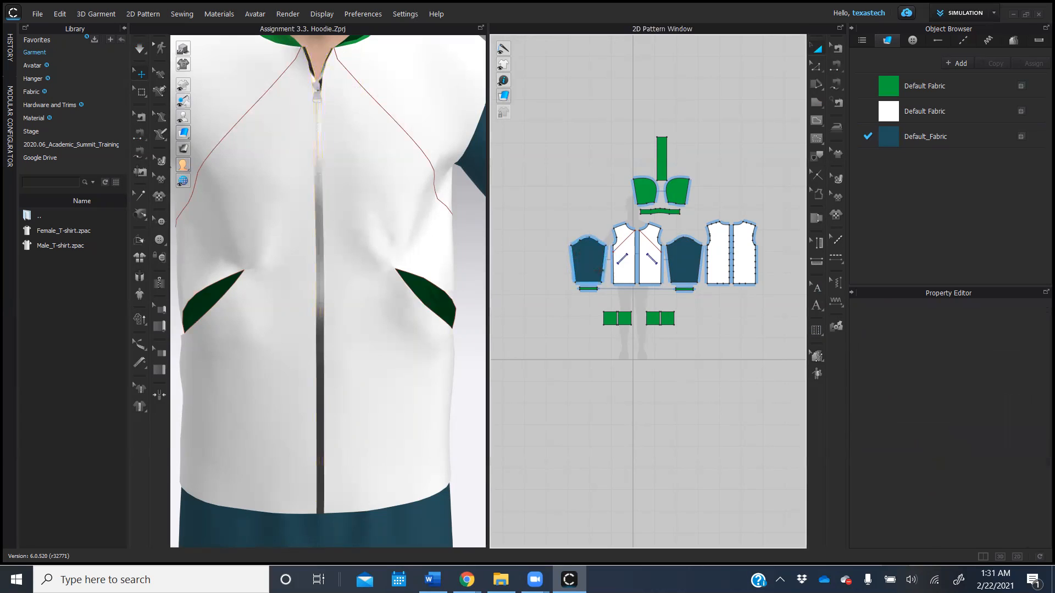
Start the simulation and examine the zipped hoodie on the full avatar.
left_click(139, 49)
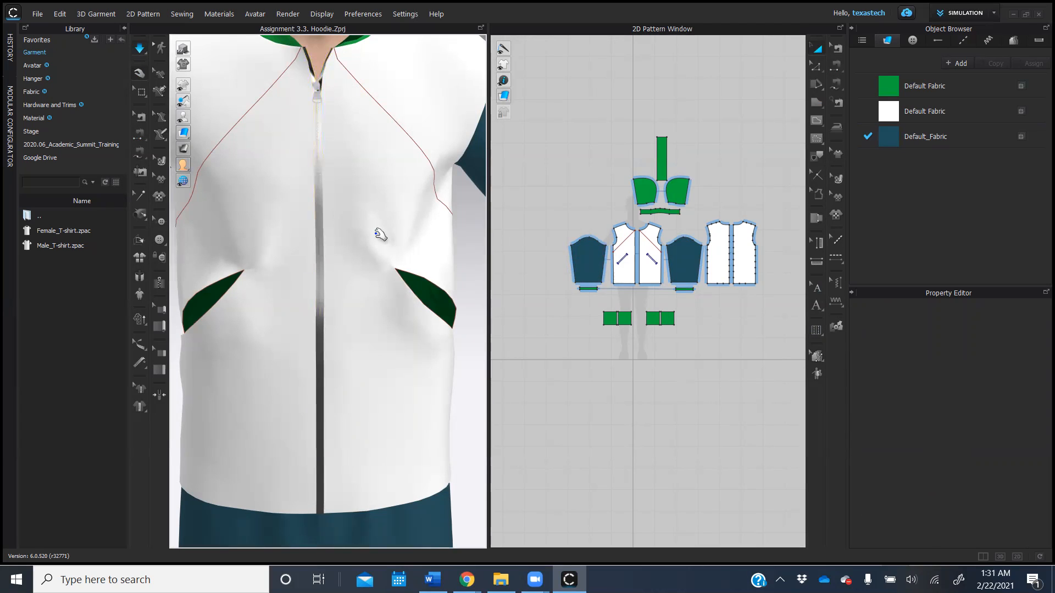
scroll(379, 241, "up", 4)
scroll(380, 240, "down", 5)
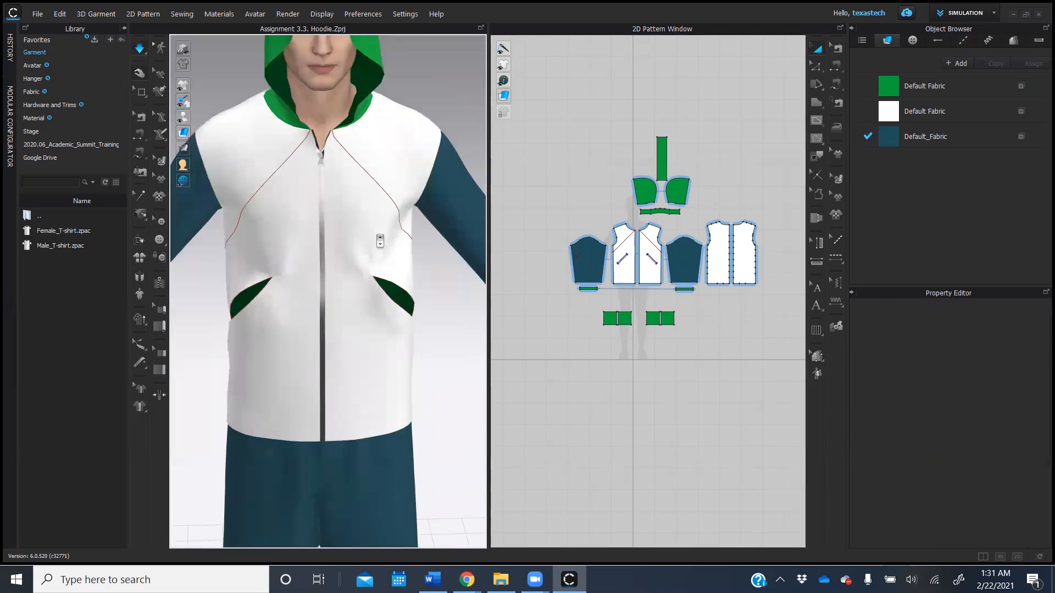
scroll(380, 240, "down", 3)
scroll(379, 242, "down", 3)
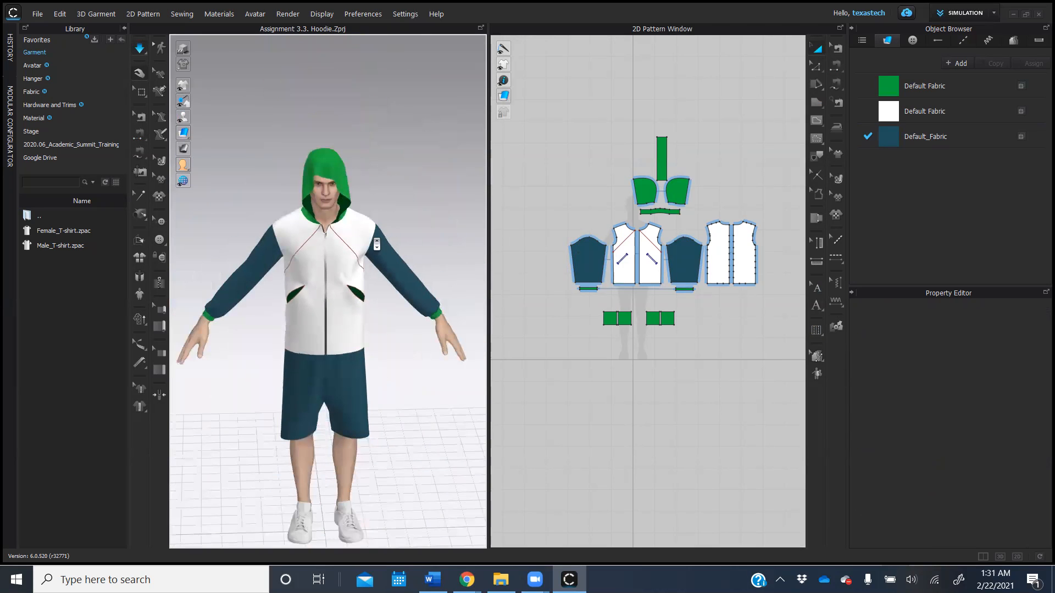